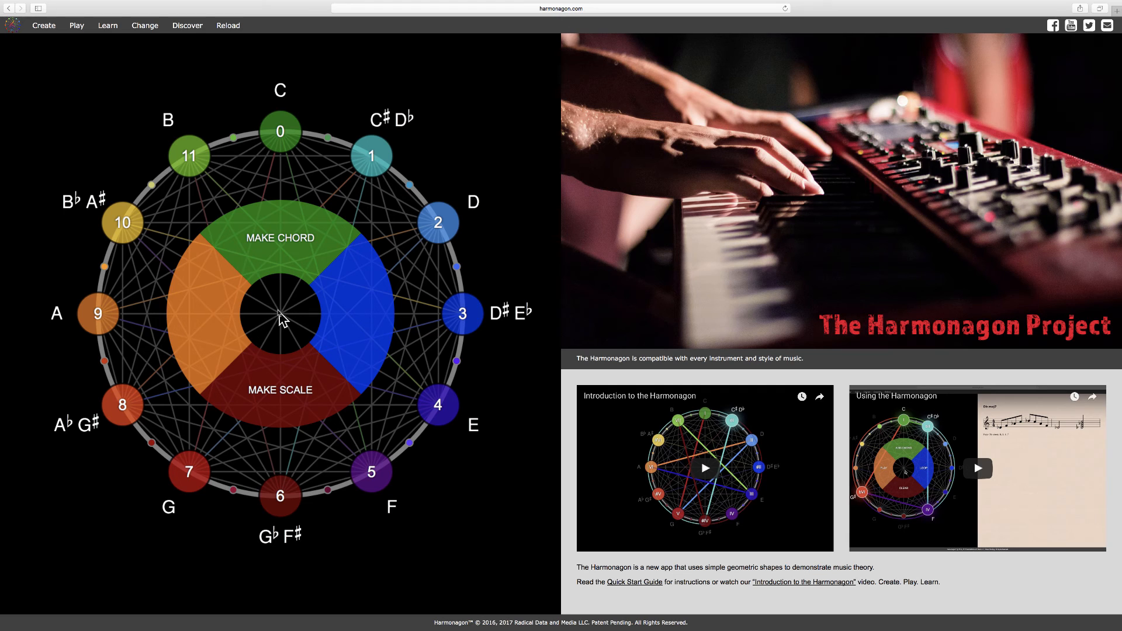
Step: Notate a C major 3rd interval from C and E on the wheel
click(282, 263)
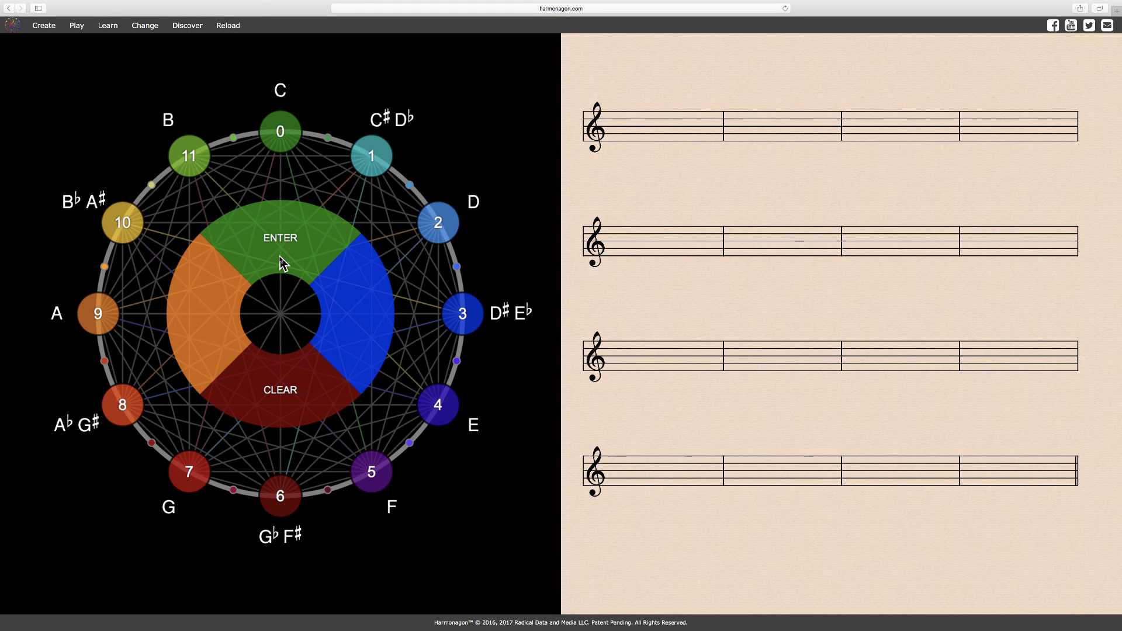
click(295, 139)
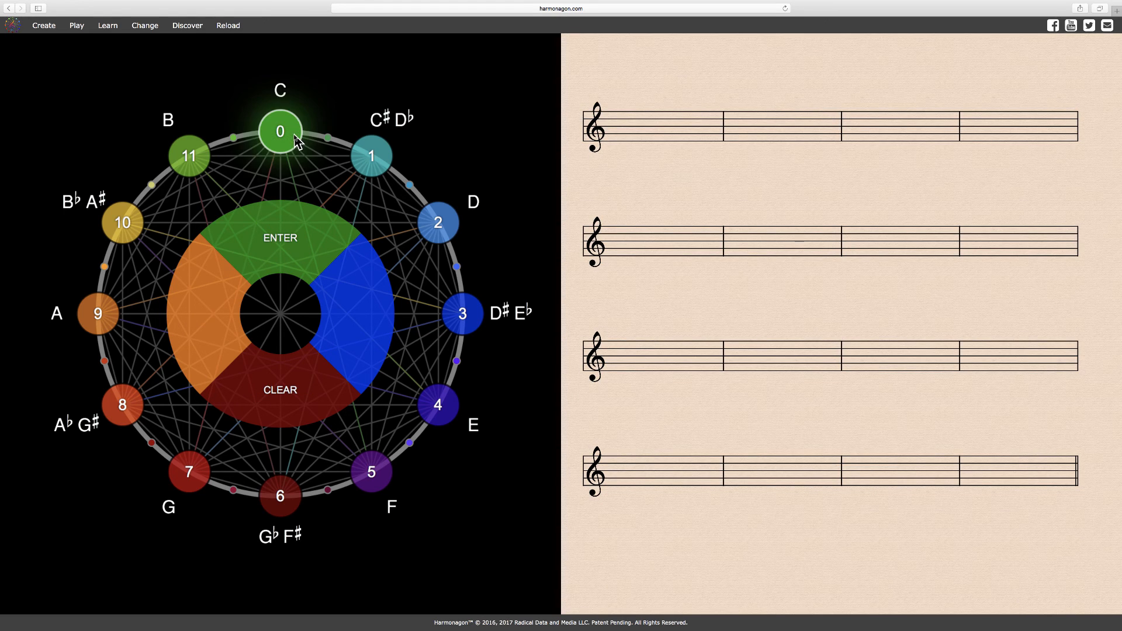
click(456, 419)
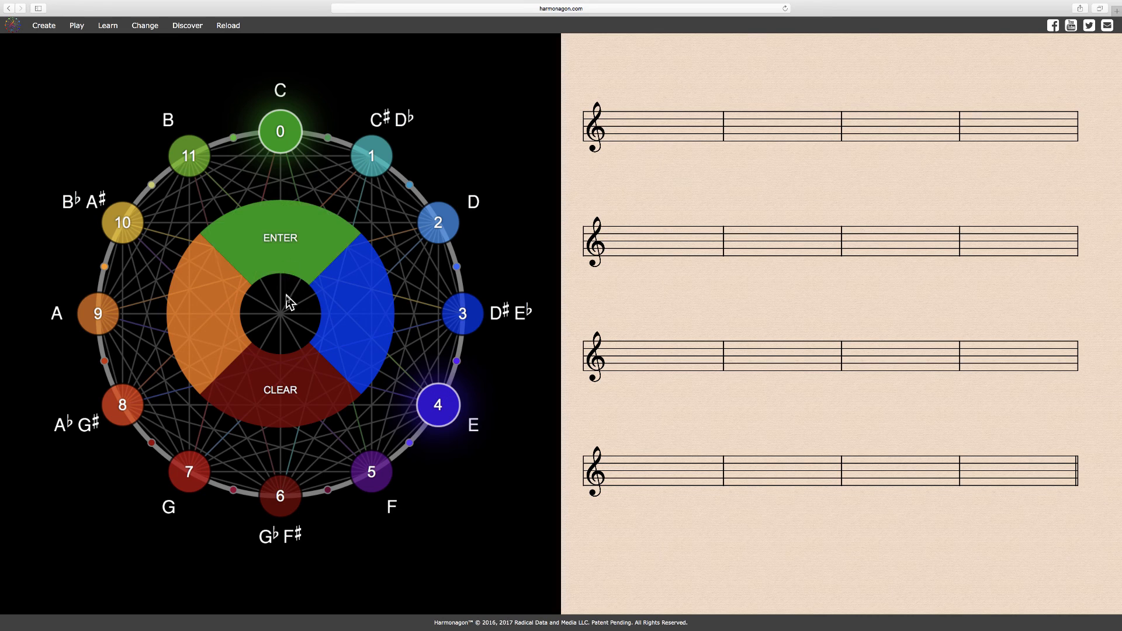
click(287, 264)
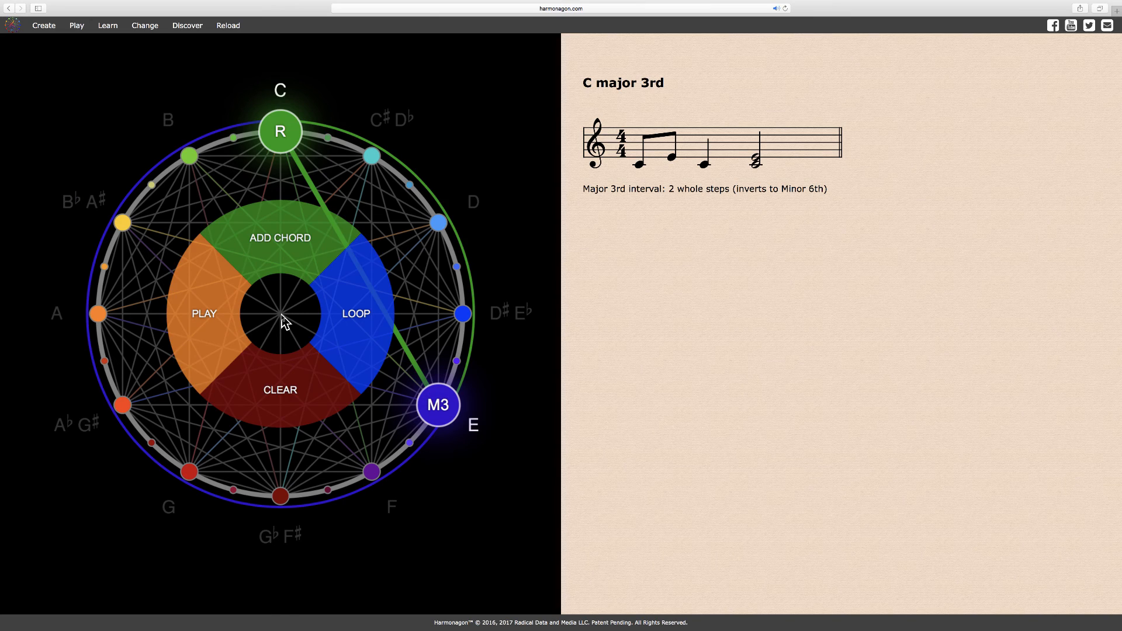
click(284, 322)
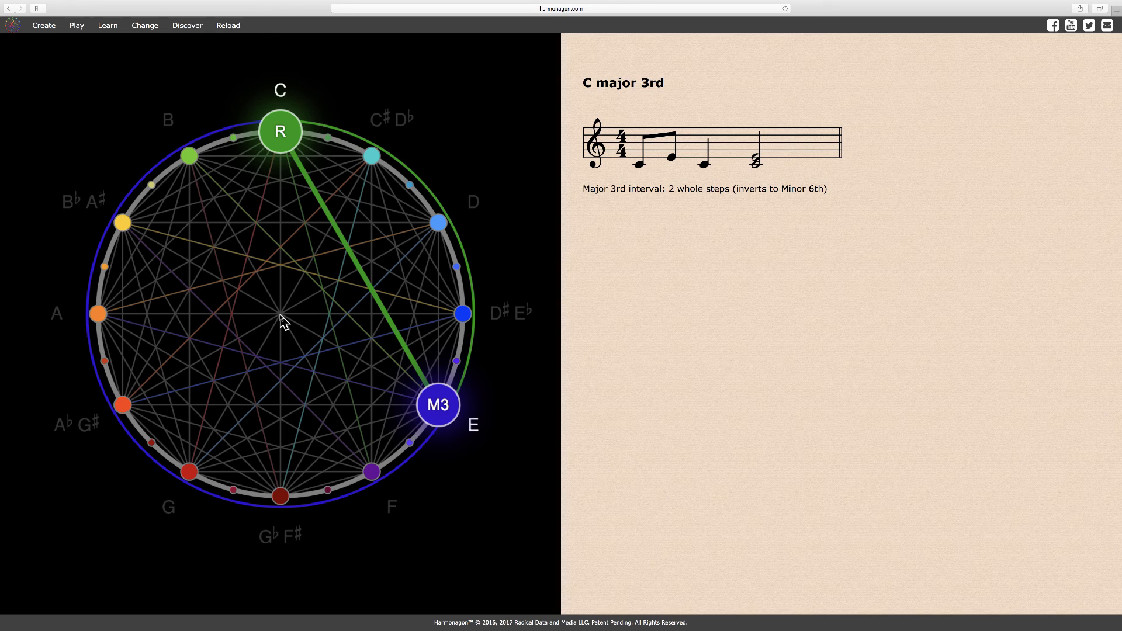
Step: Add a C perfect 5th interval from C and G to the chord
click(282, 321)
click(280, 236)
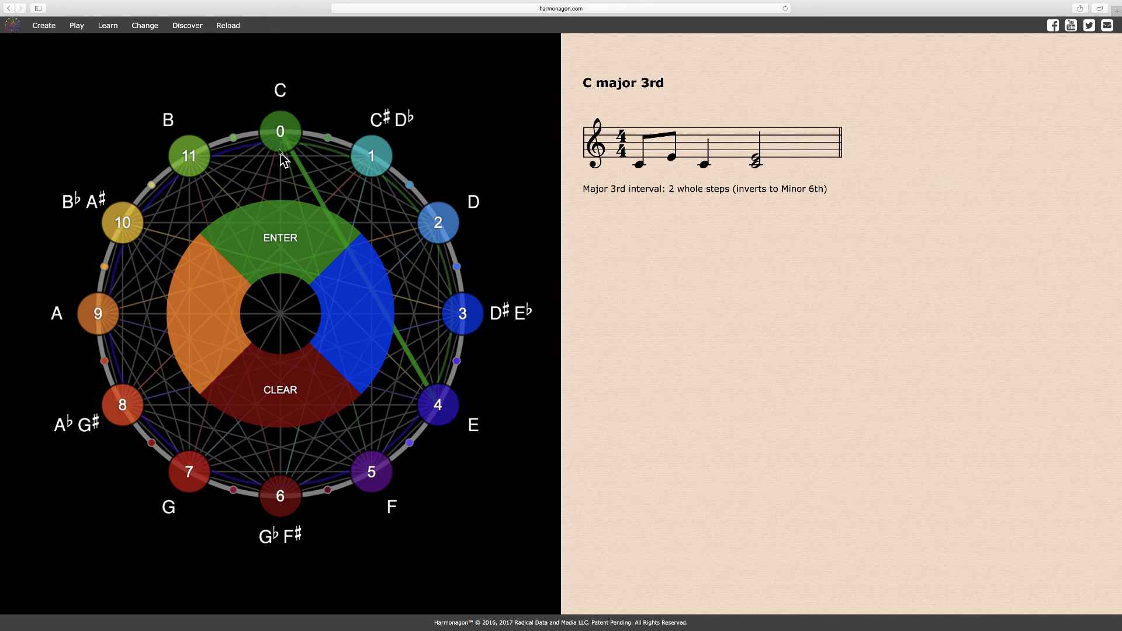
click(281, 141)
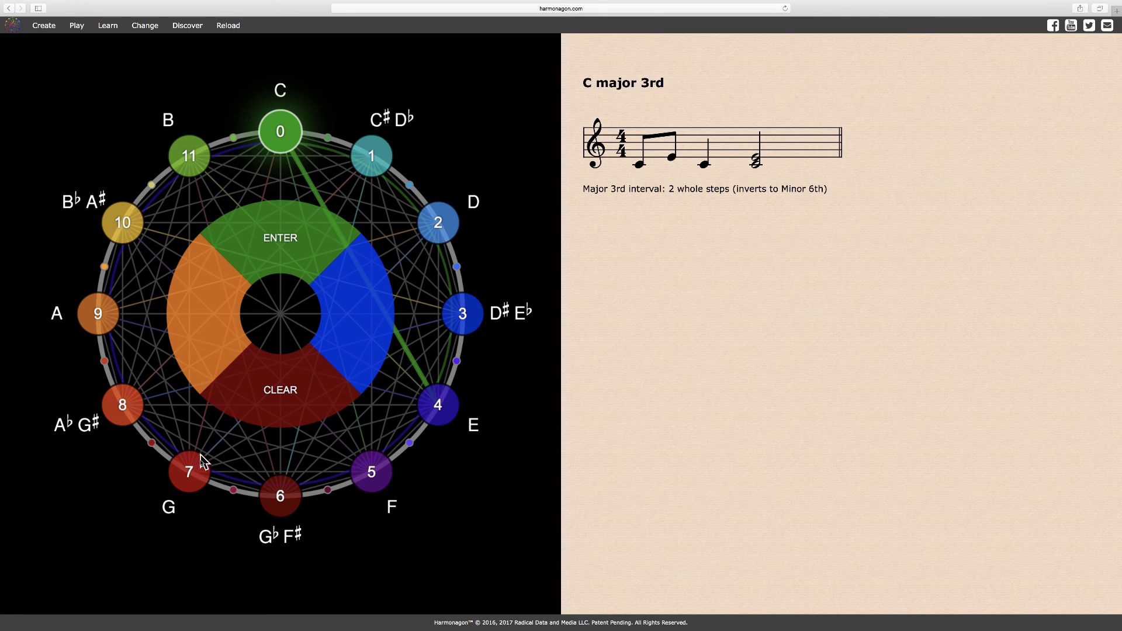
click(201, 476)
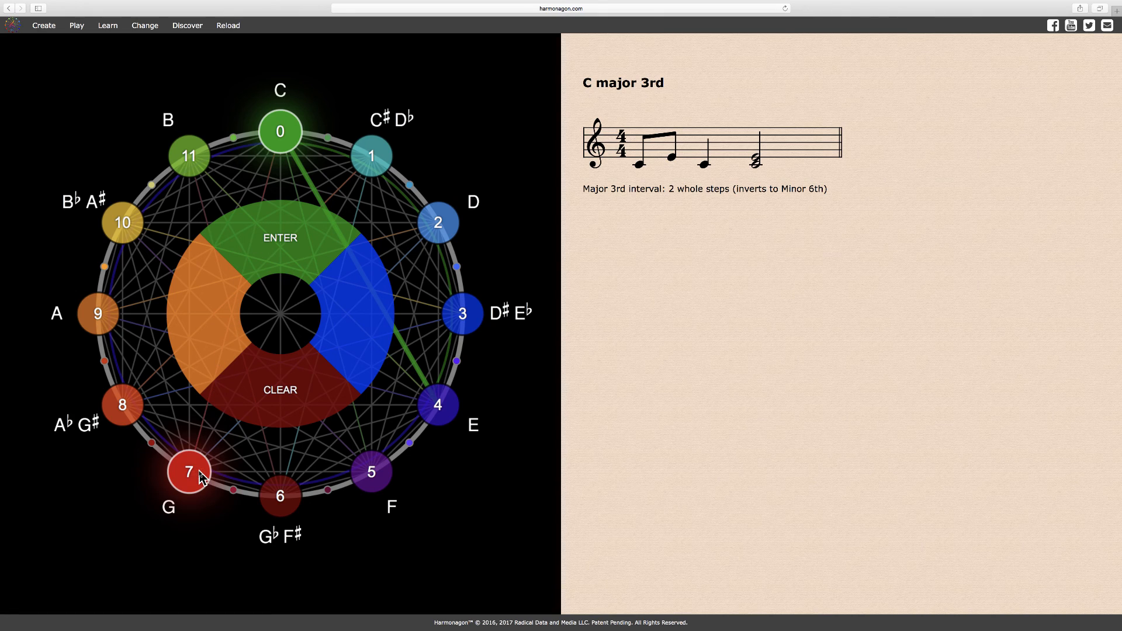
click(283, 255)
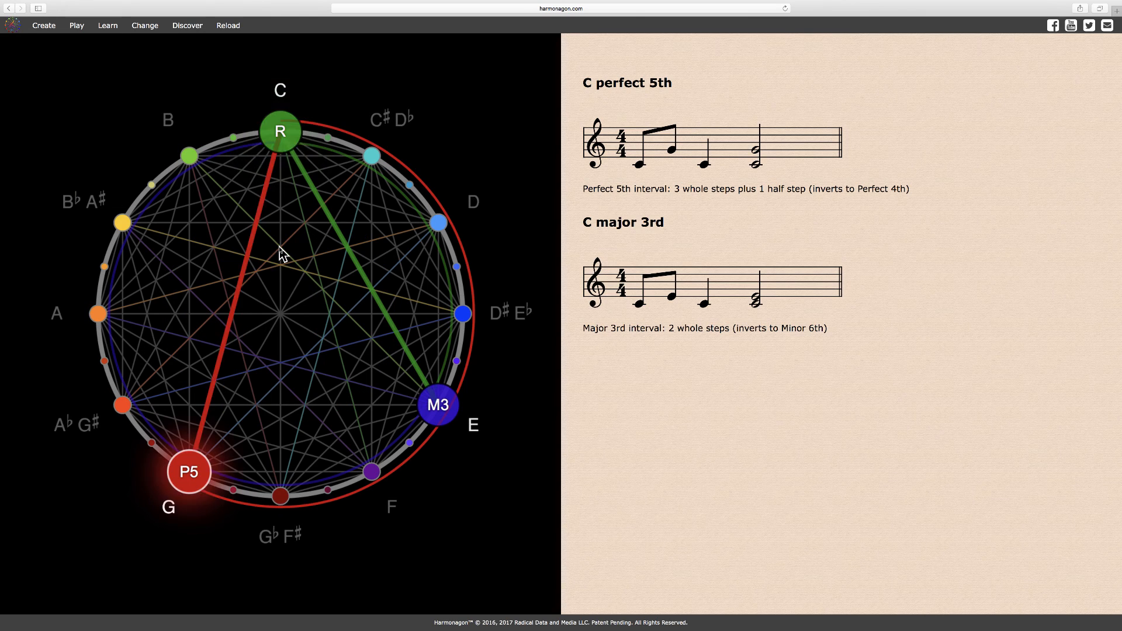
Step: Merge the major 3rd and perfect 5th into a C major triad
click(283, 320)
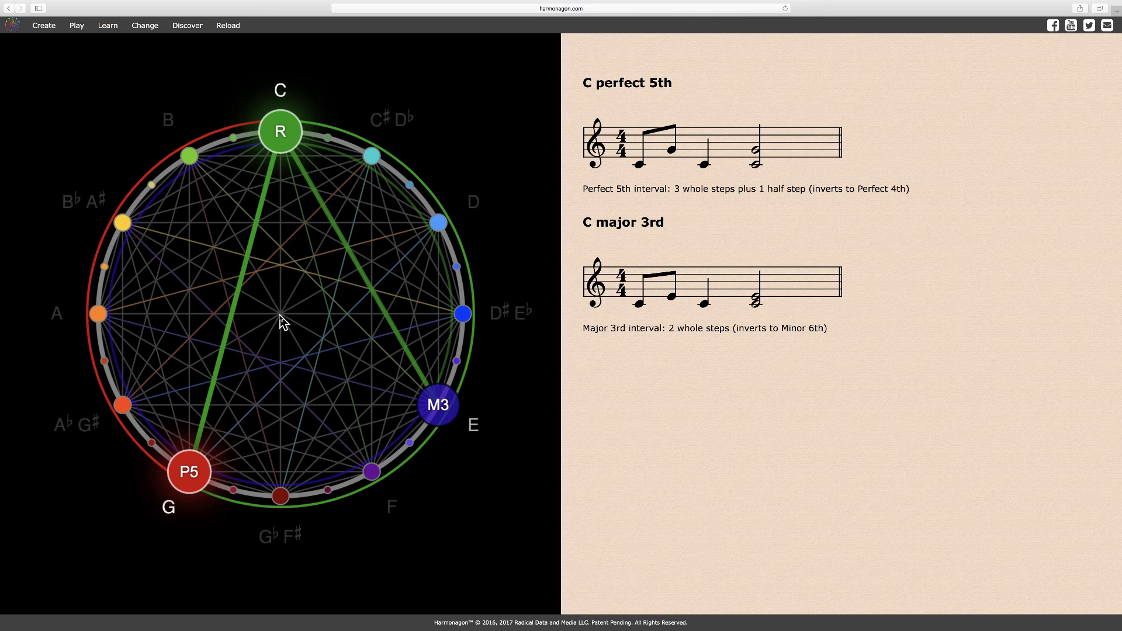
click(282, 320)
click(283, 255)
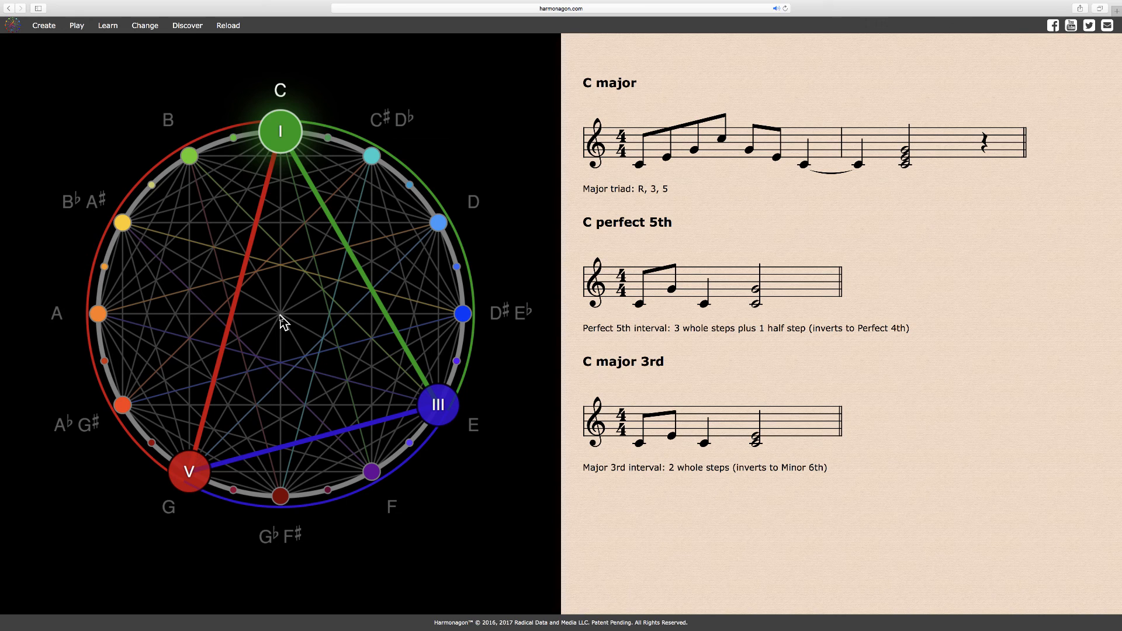
click(283, 320)
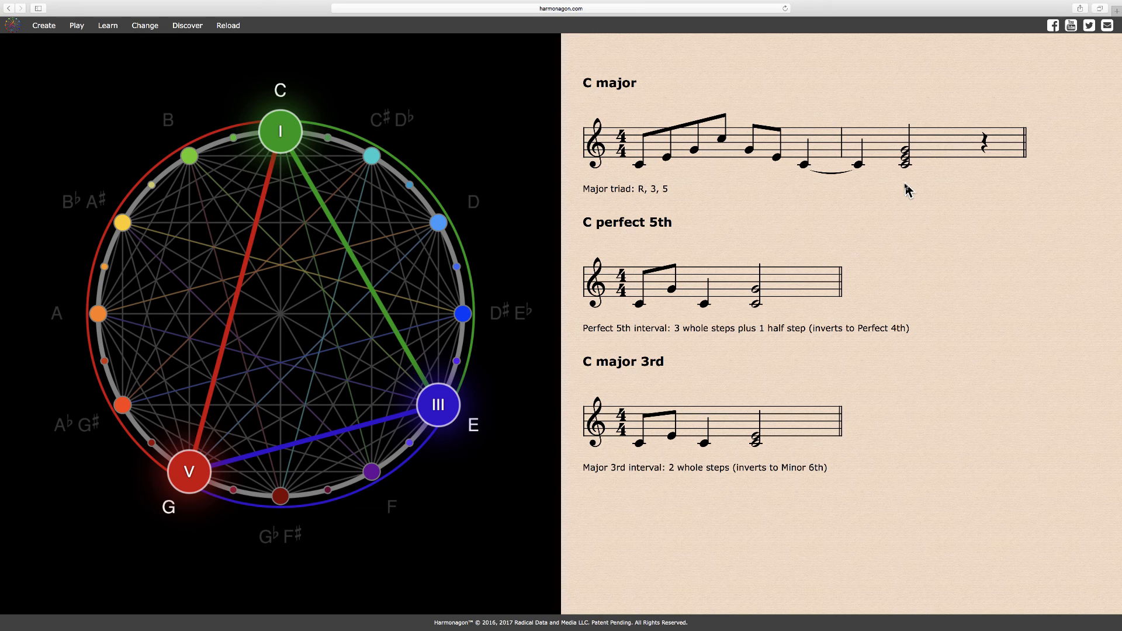
Step: Clear the wheel and notate a C minor 3rd interval from C and E flat
click(285, 325)
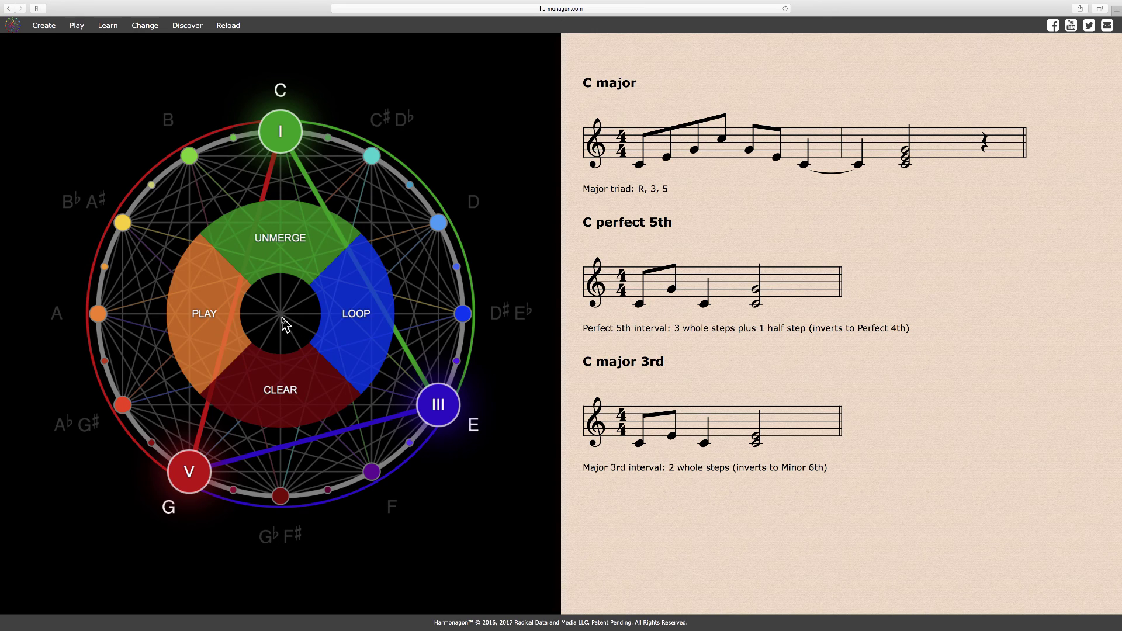
click(293, 384)
click(285, 262)
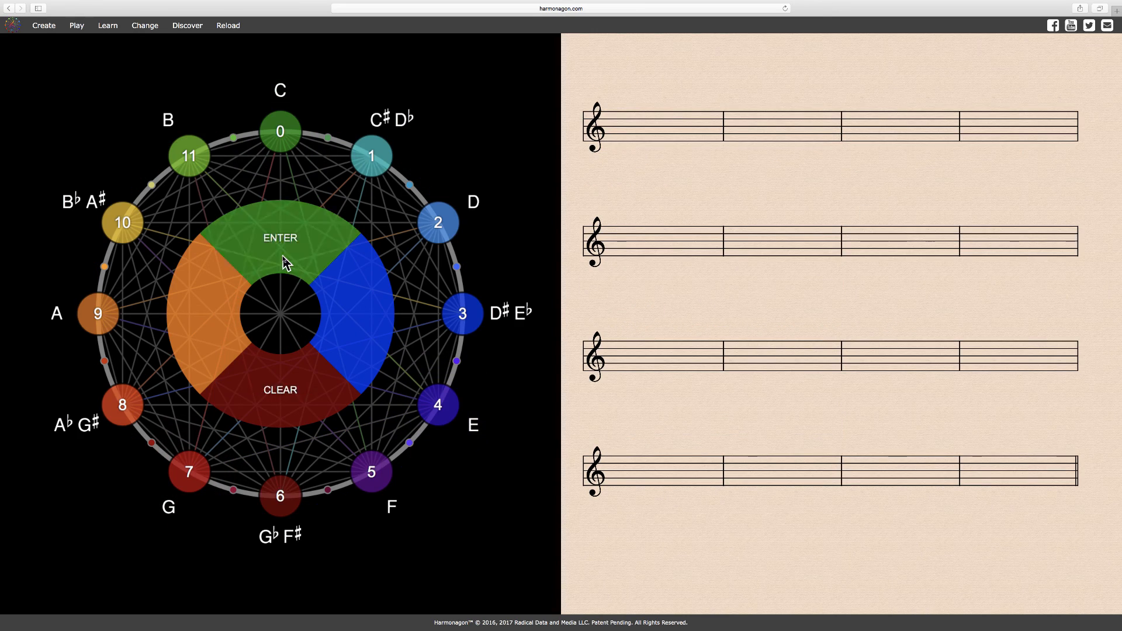
click(289, 140)
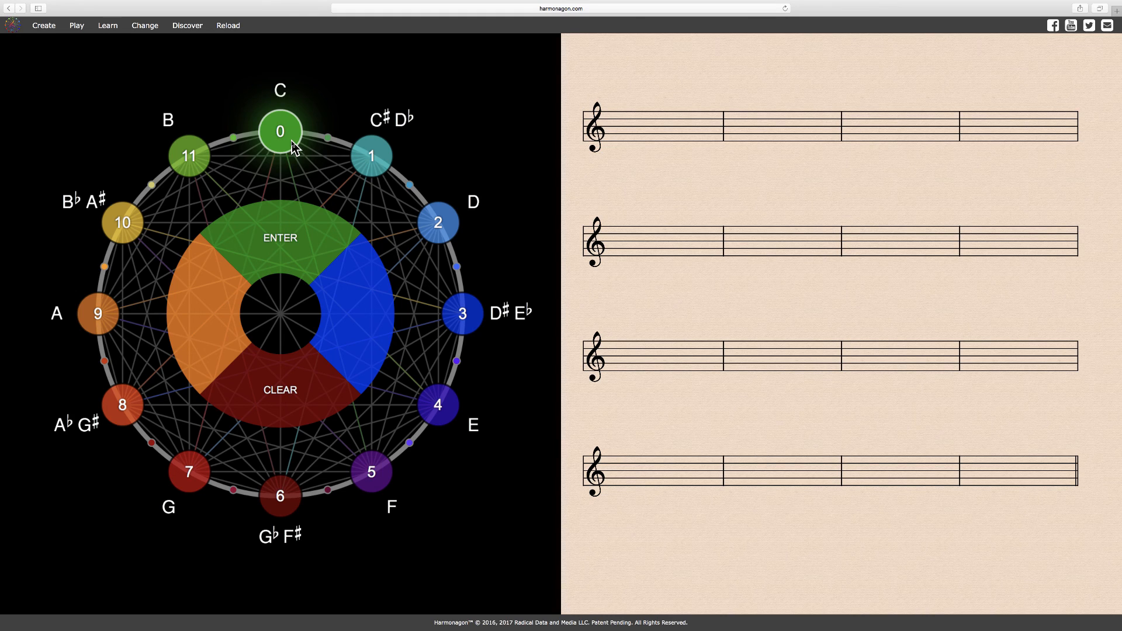
click(473, 315)
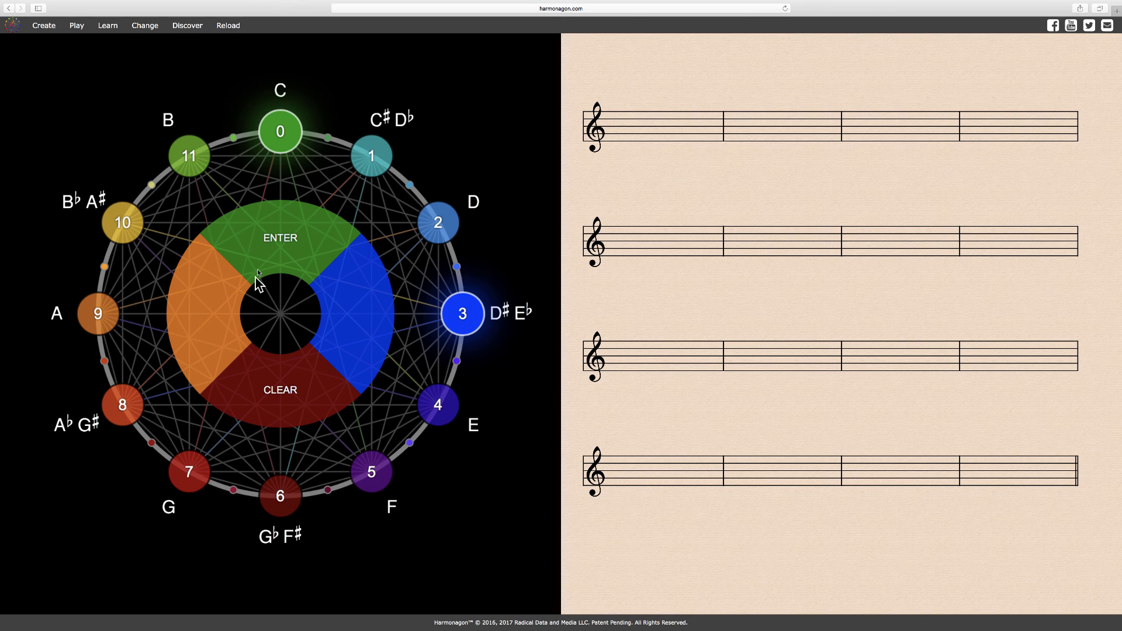
click(283, 256)
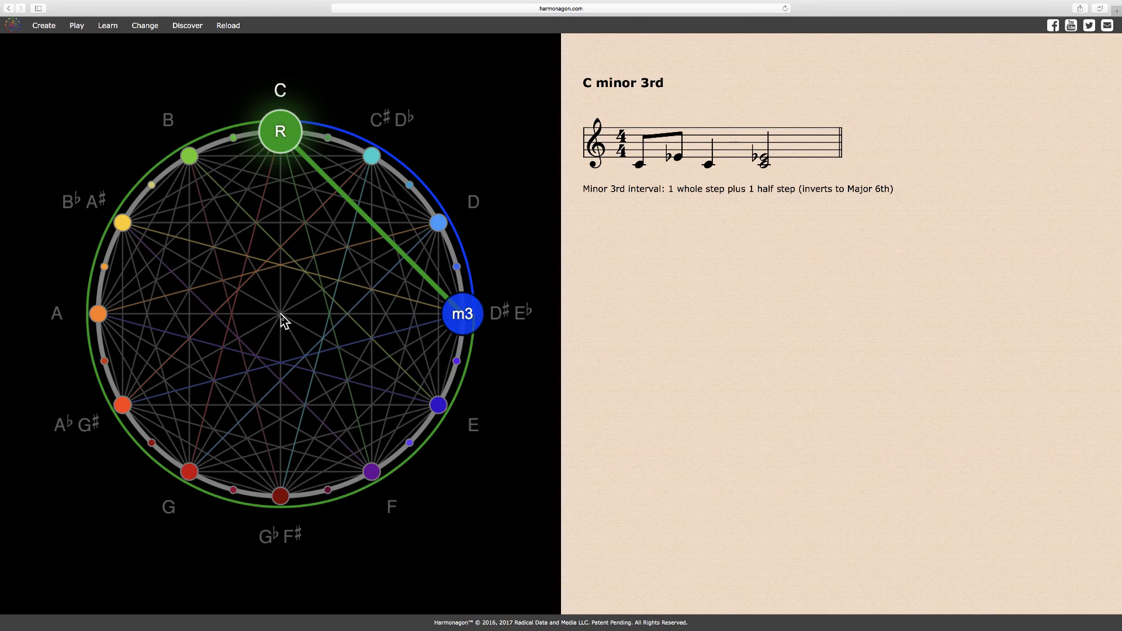
click(283, 319)
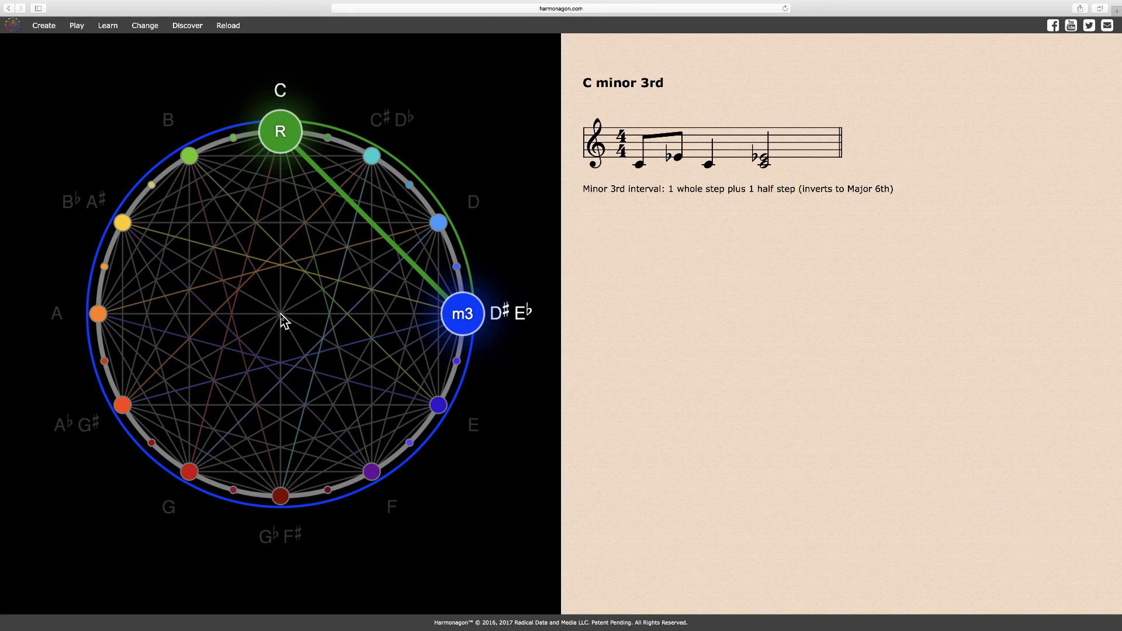
Step: Add a C perfect 5th interval from C and G to the chord
click(283, 320)
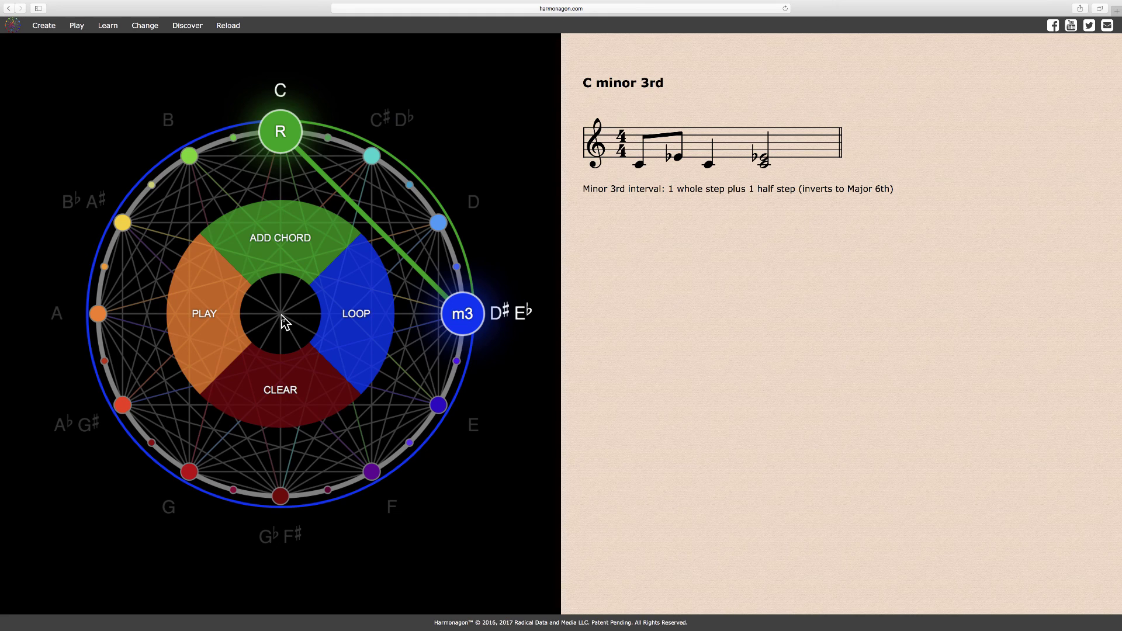
click(287, 260)
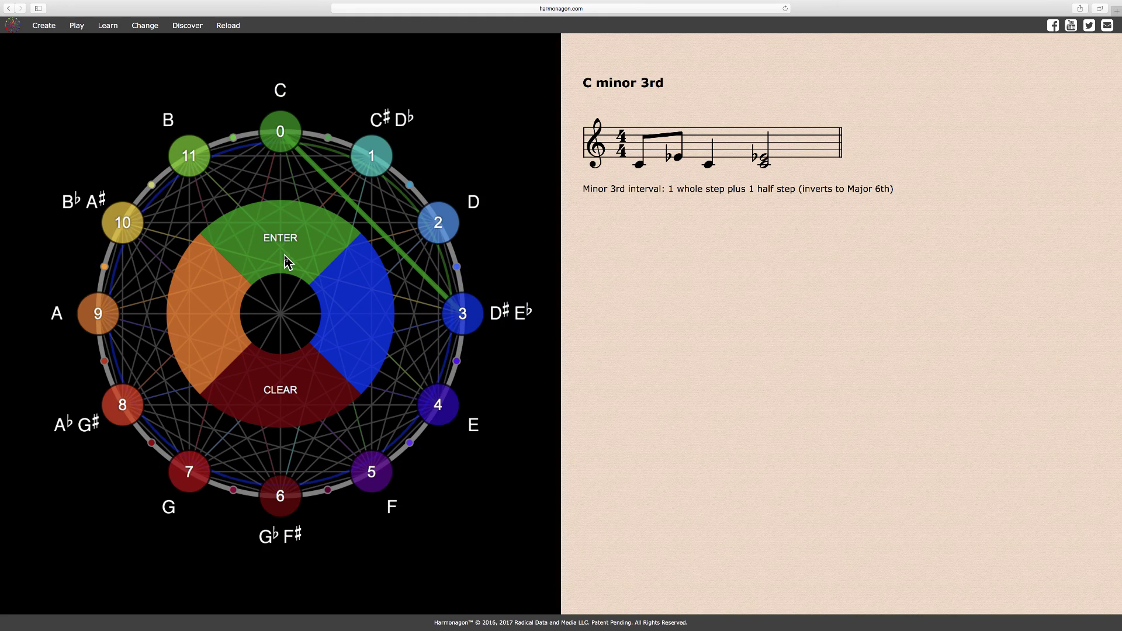
click(281, 133)
click(190, 473)
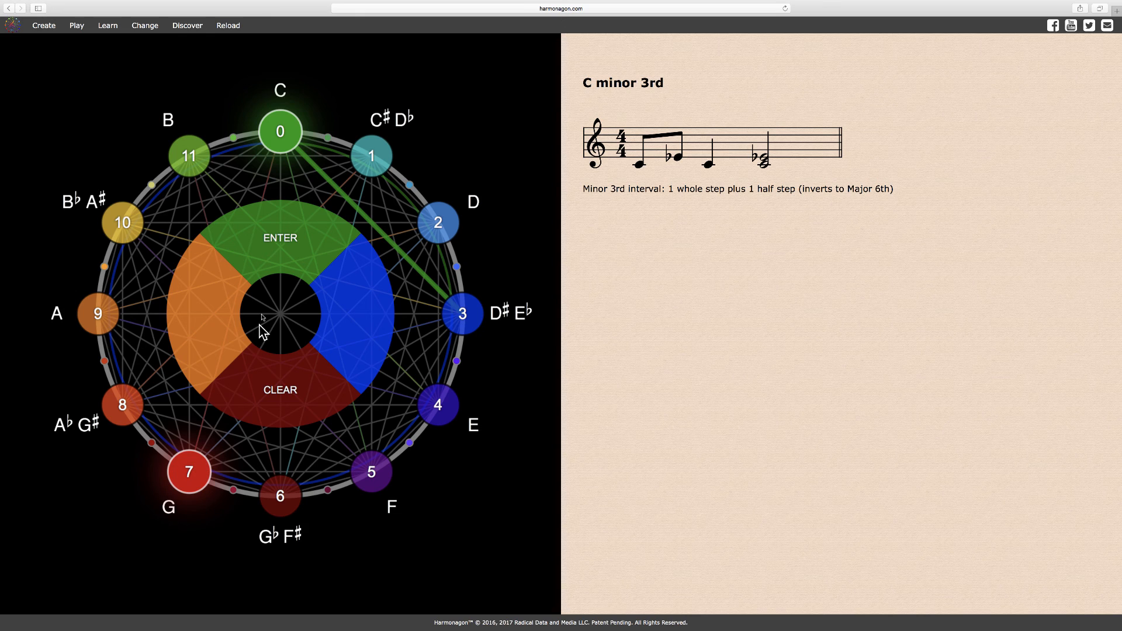
click(282, 255)
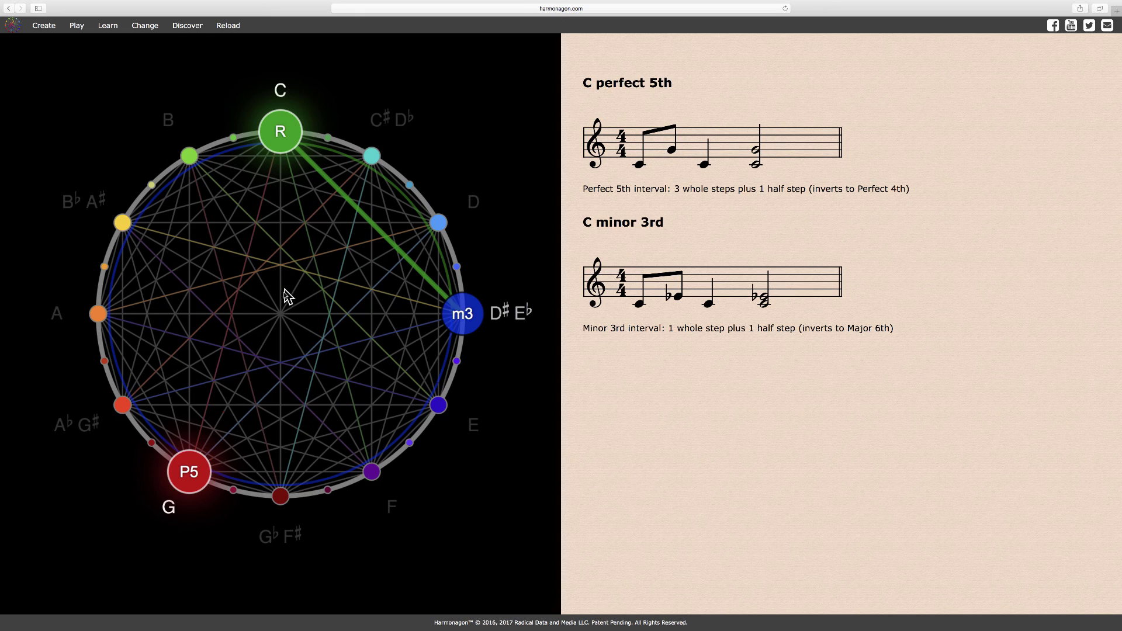
Step: Merge the minor 3rd and perfect 5th into a C minor triad
click(283, 321)
click(282, 322)
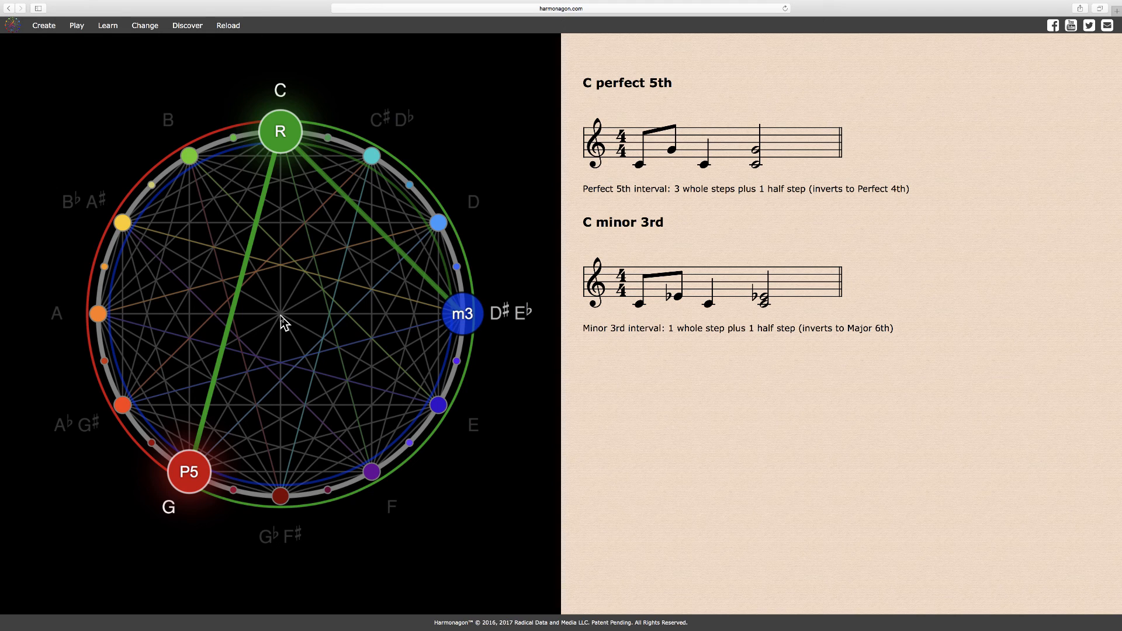
click(283, 322)
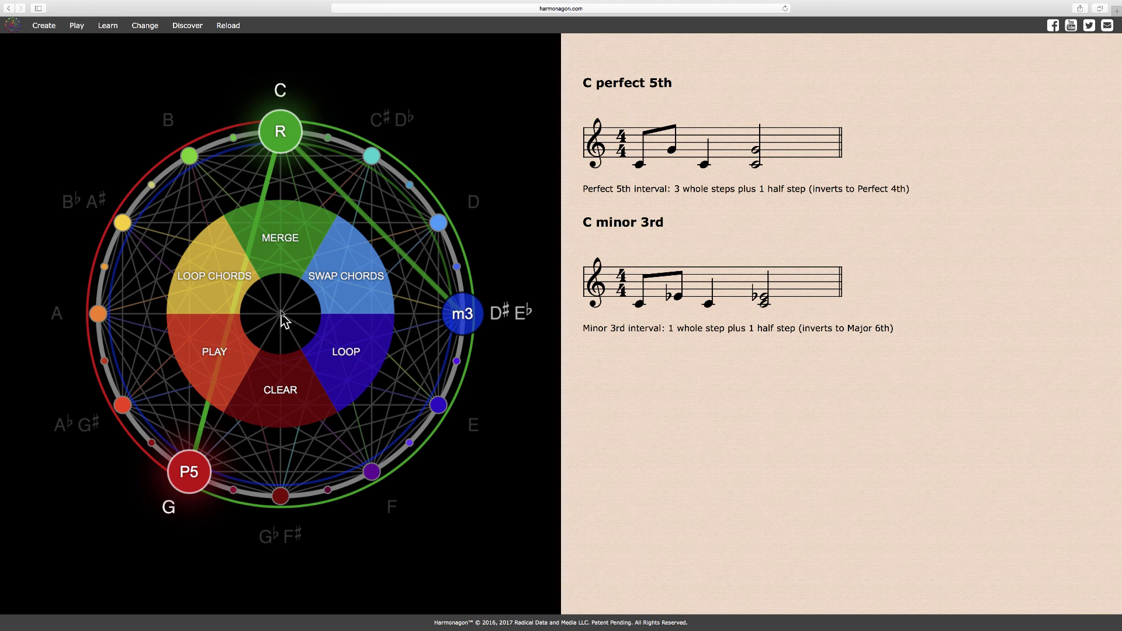
click(288, 263)
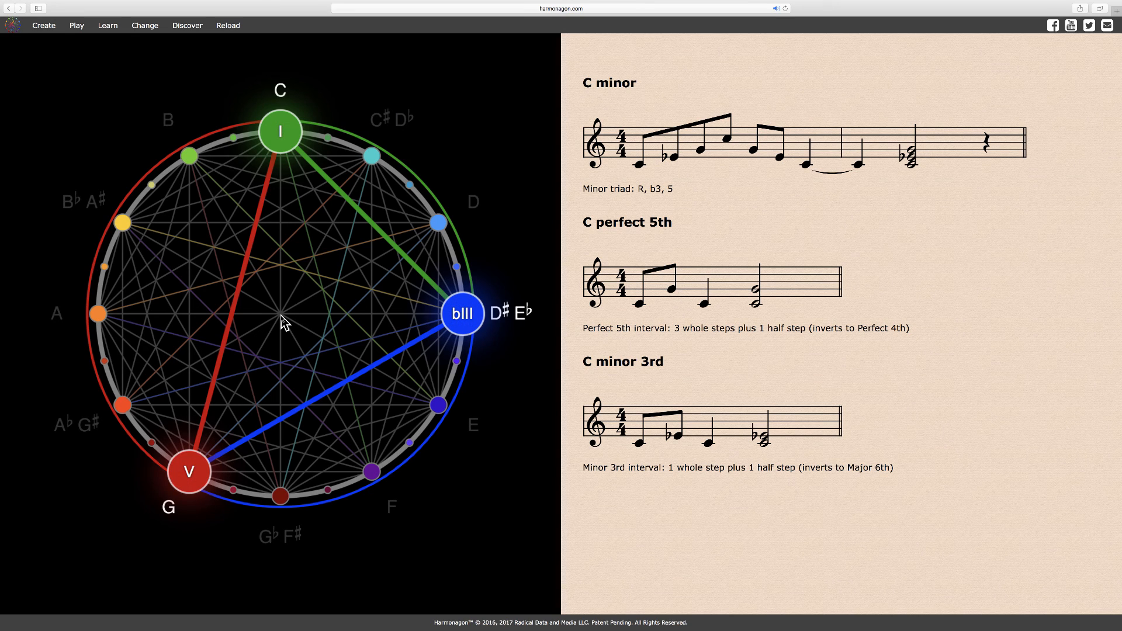
click(283, 322)
click(283, 322)
click(288, 317)
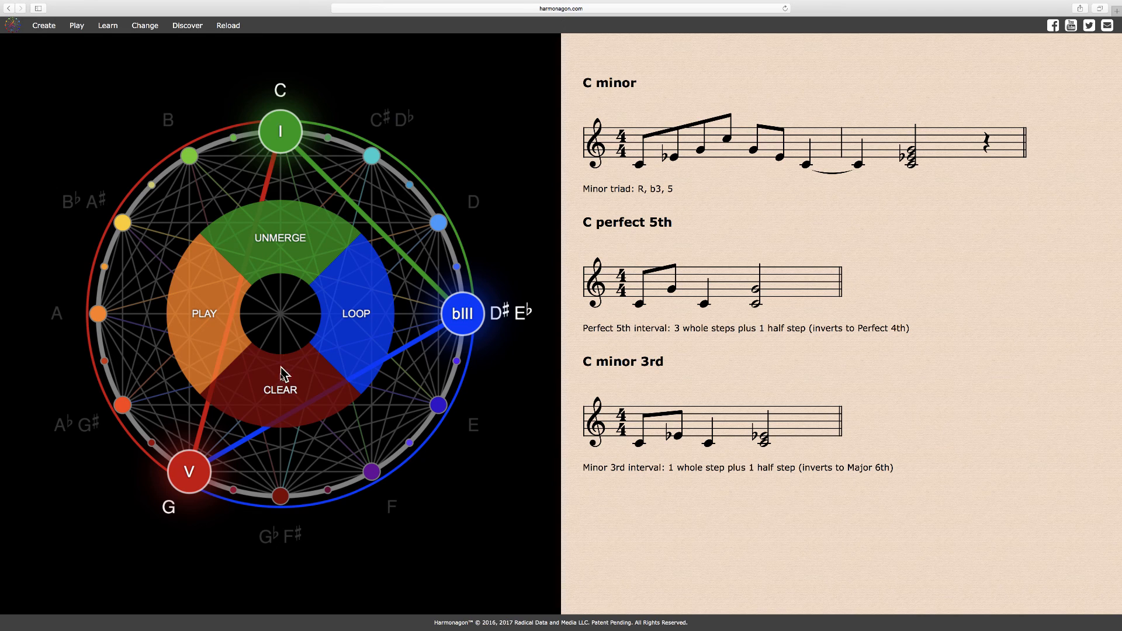
Step: Clear the wheel and notate a C major 3rd interval from C and E
click(289, 377)
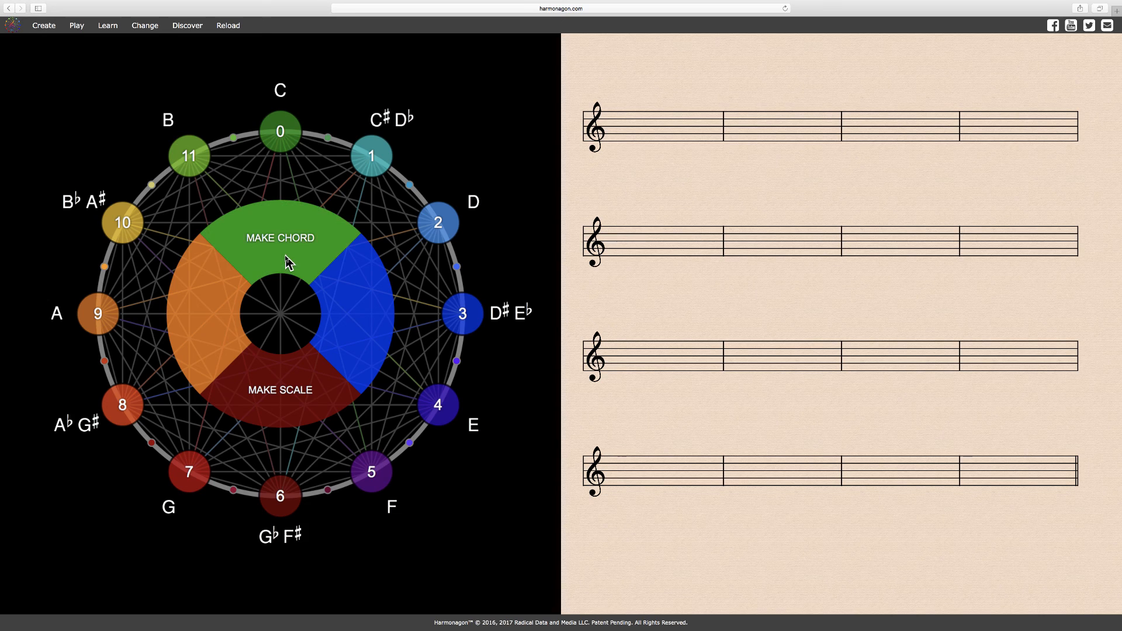
click(288, 259)
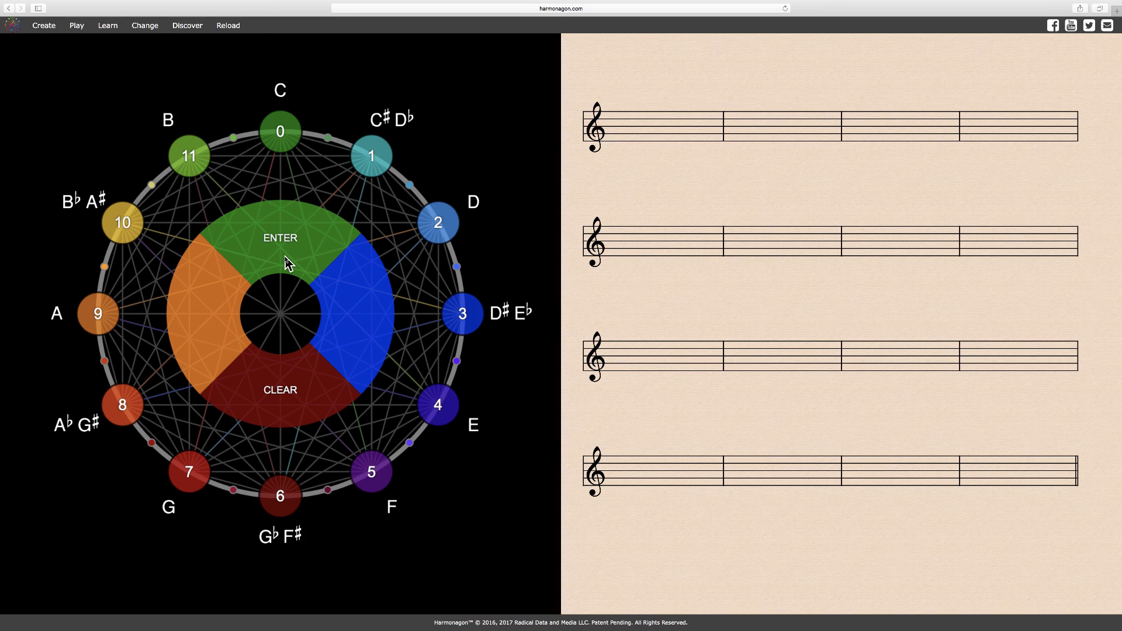
click(291, 145)
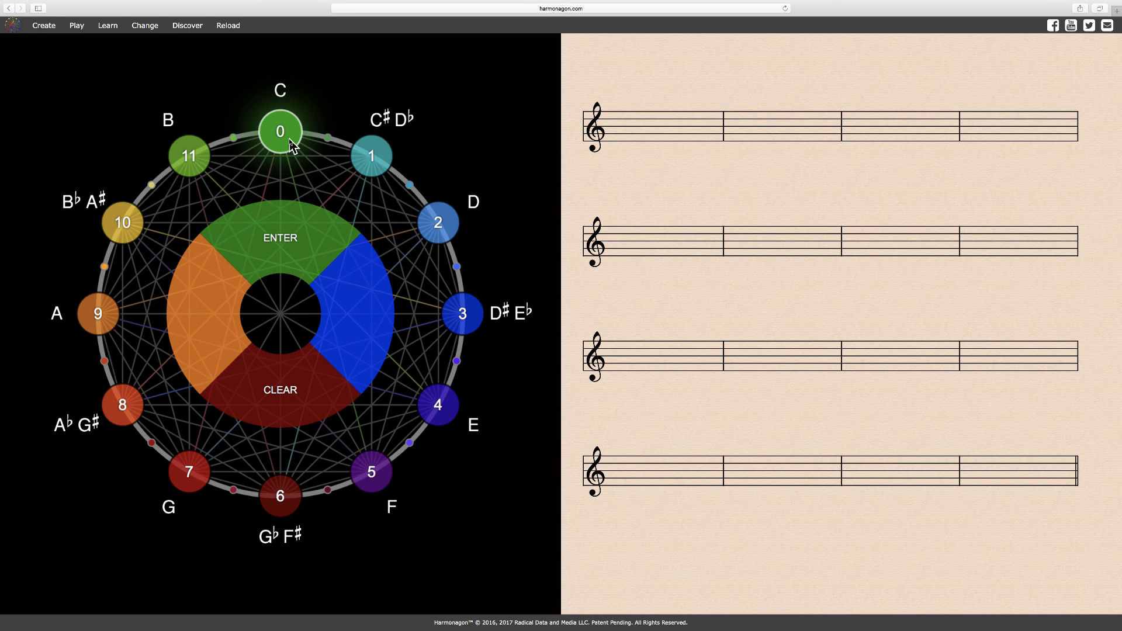
click(453, 410)
click(283, 258)
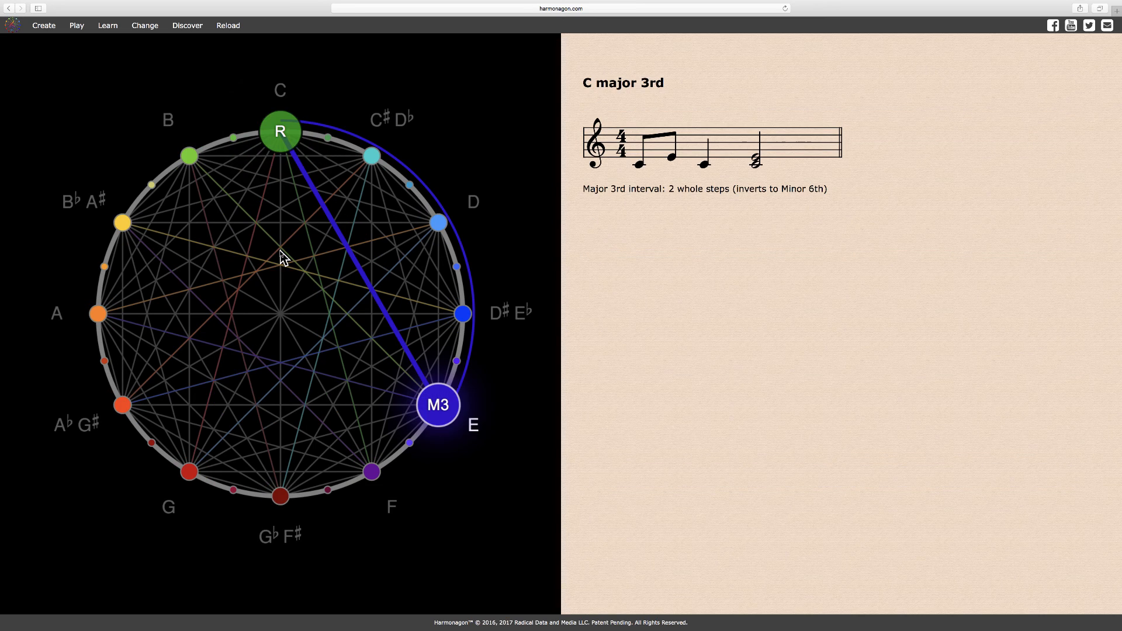
Step: Add a C minor 6th interval from C to Ab/G# to the chord
click(283, 258)
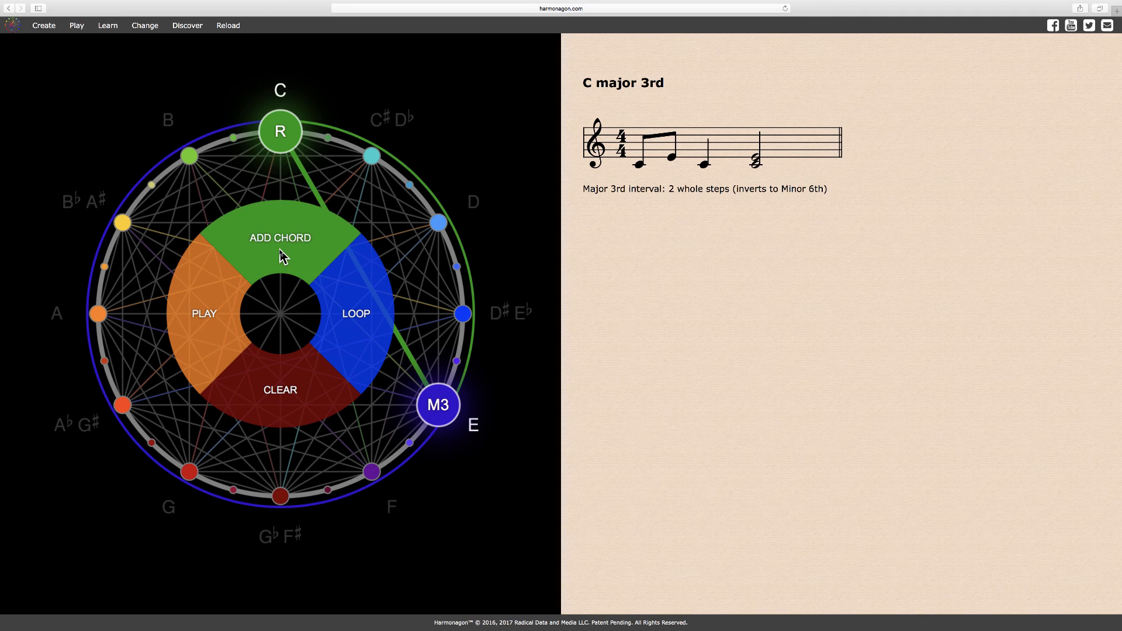
click(282, 257)
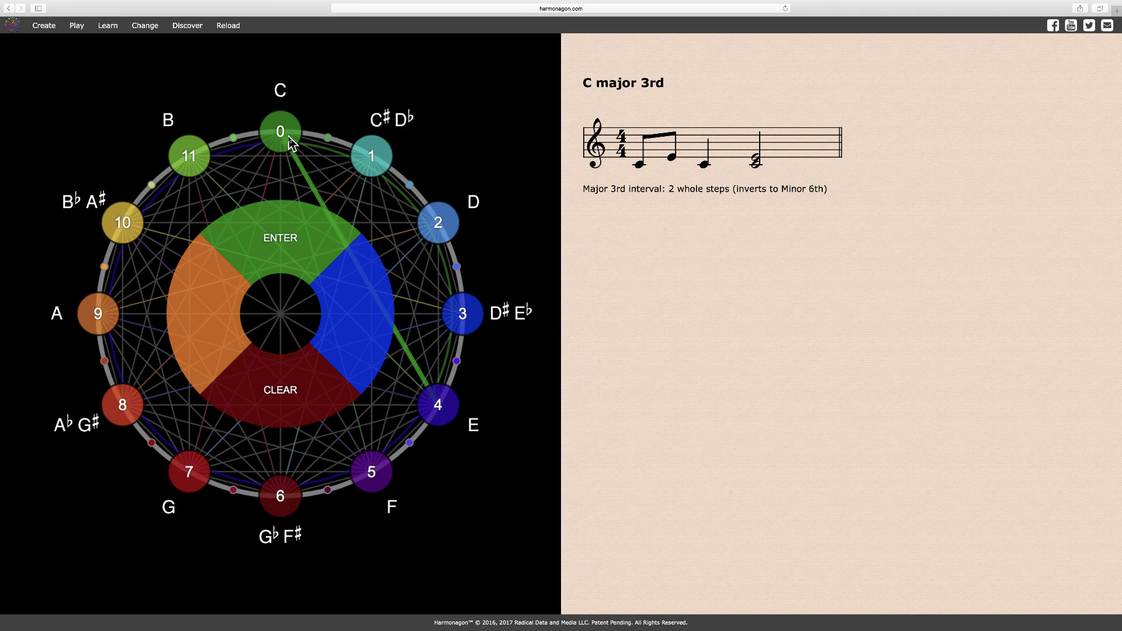
click(123, 405)
click(287, 262)
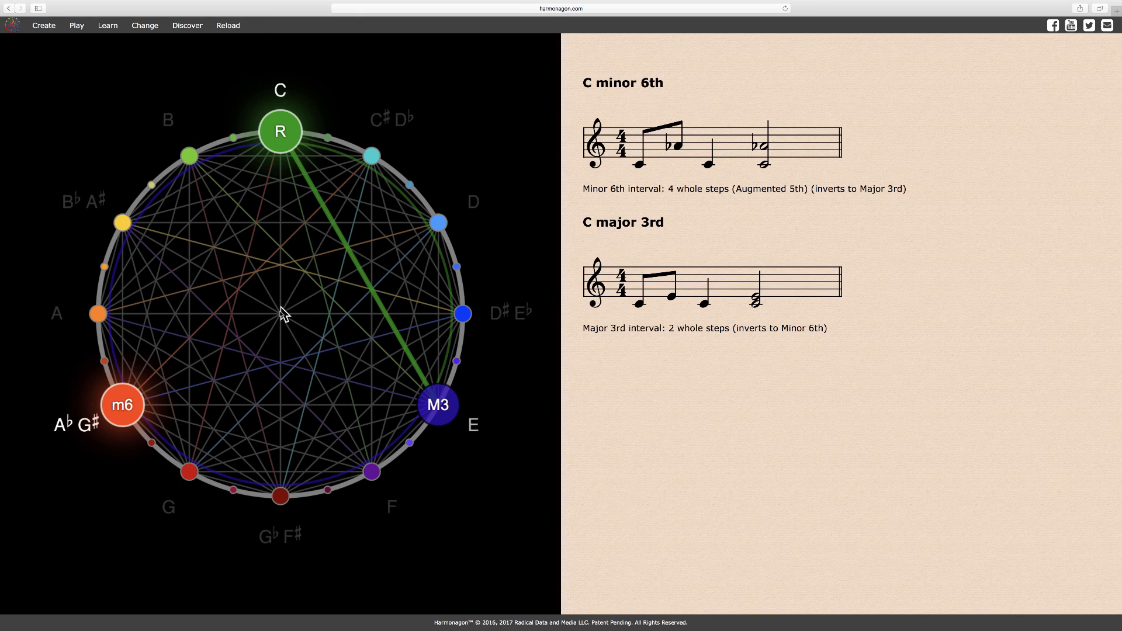
click(284, 323)
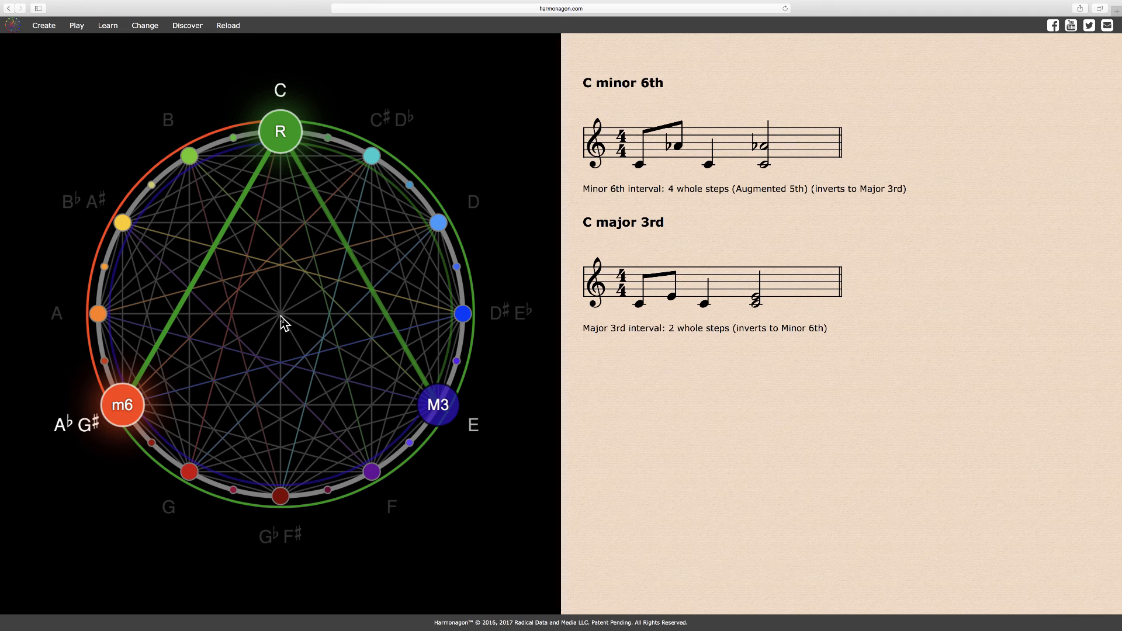
Step: Merge the major 3rd and minor 6th into a C augmented triad
click(282, 322)
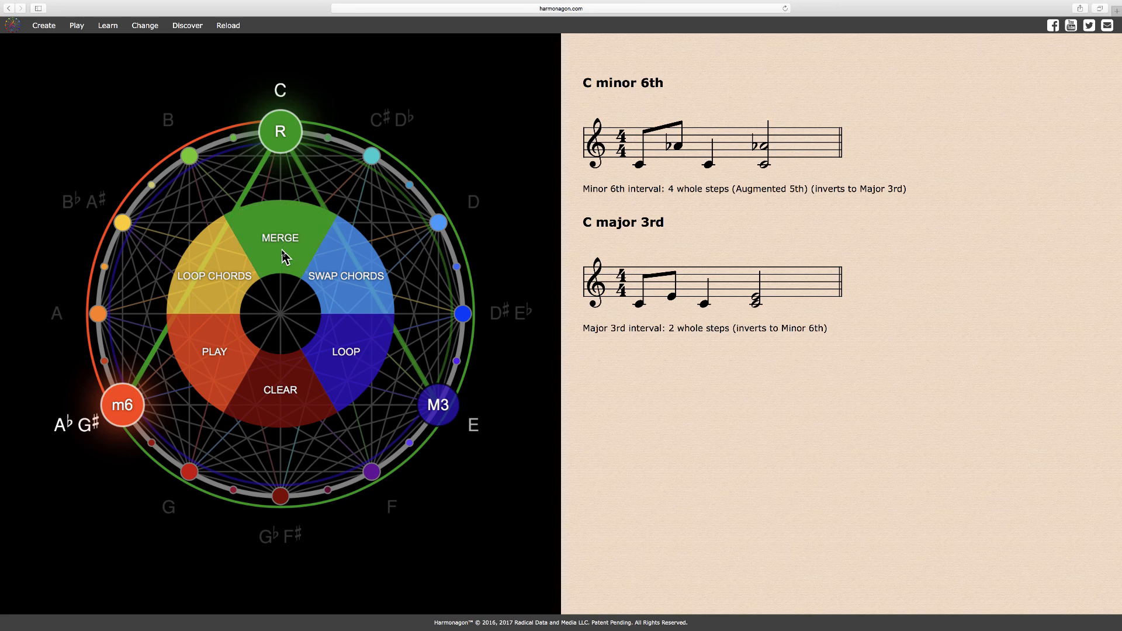
click(286, 256)
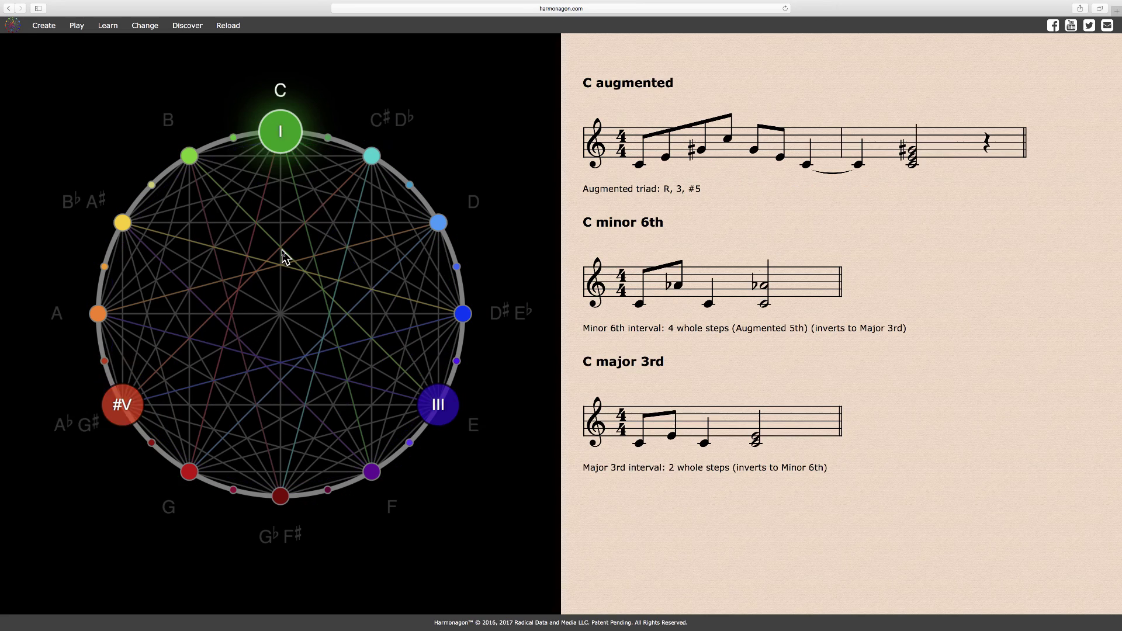
click(282, 321)
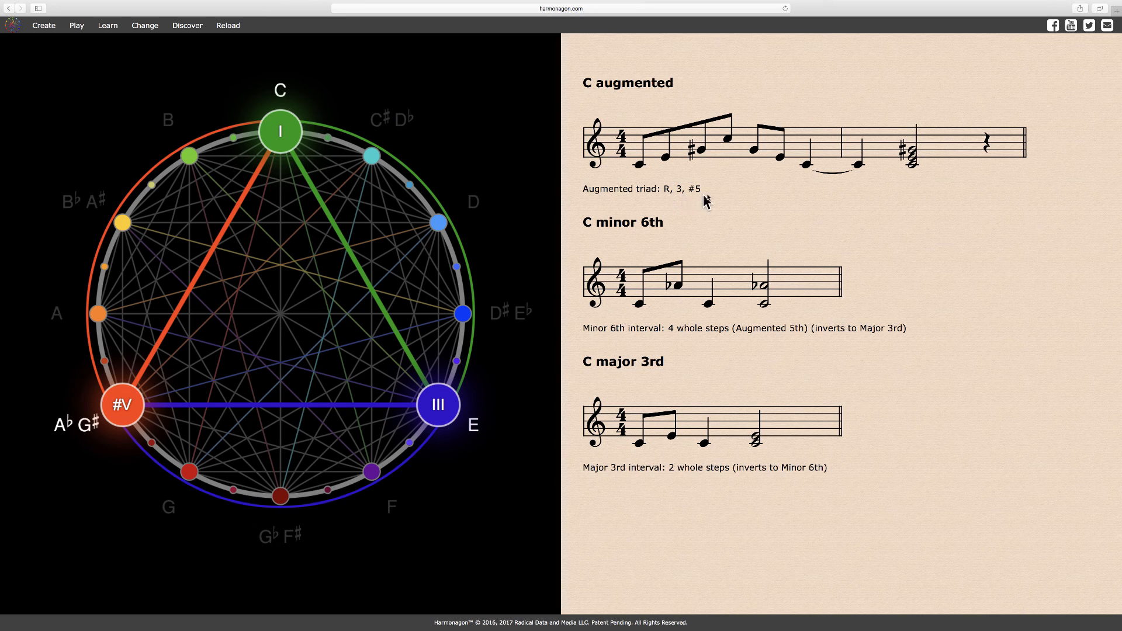
click(288, 314)
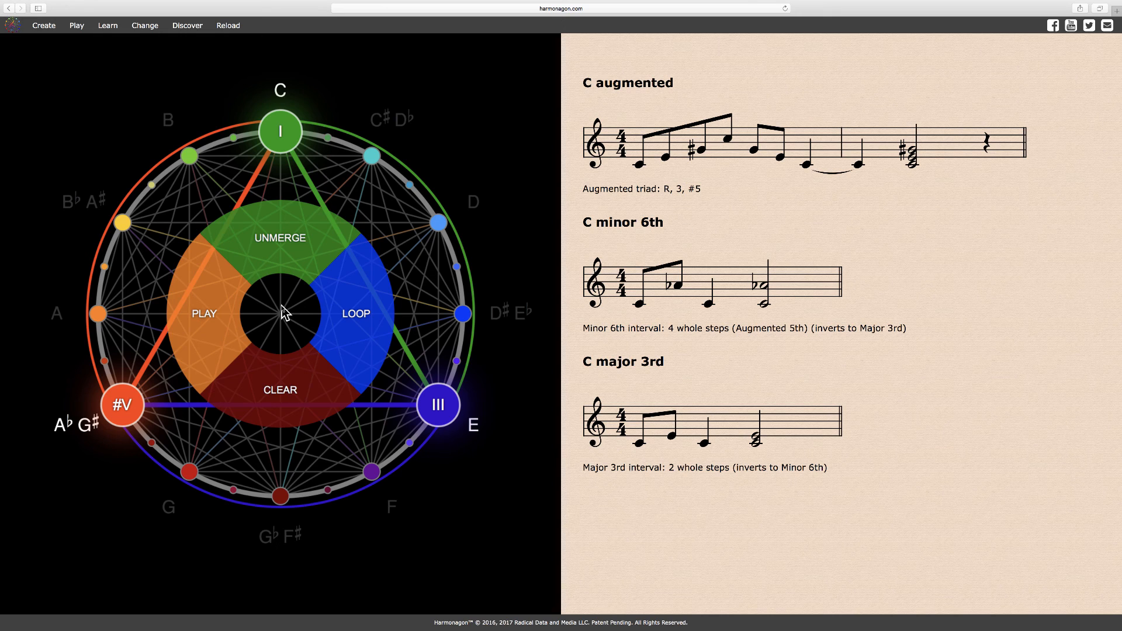
Step: Clear the wheel and notate a C minor 3rd interval from C and D#/Eb
click(307, 379)
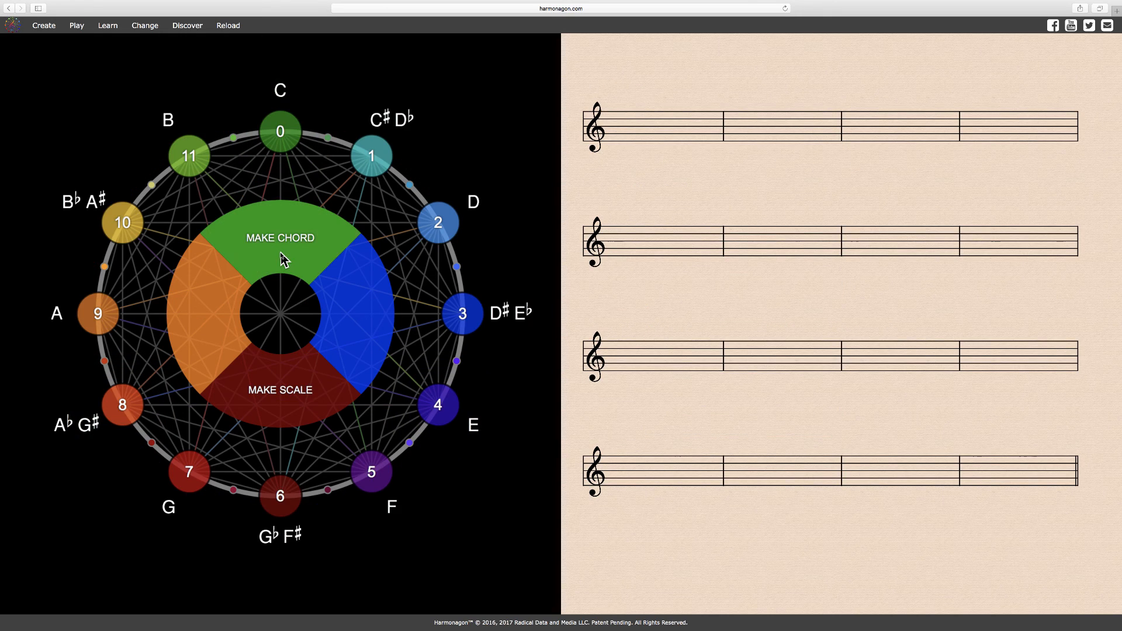
click(284, 254)
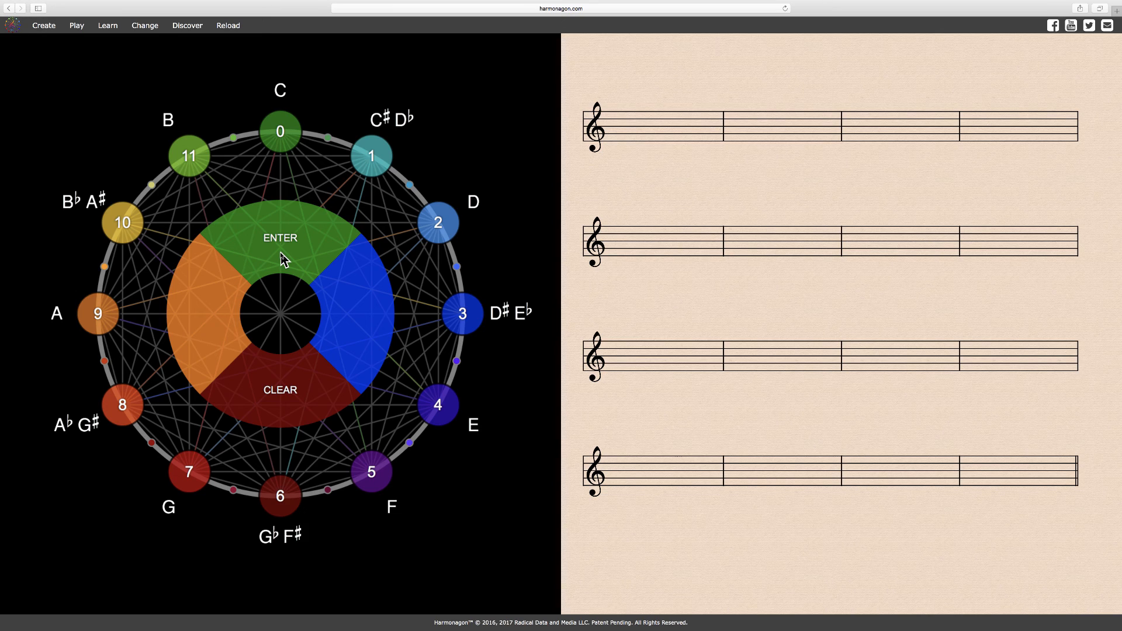
click(297, 138)
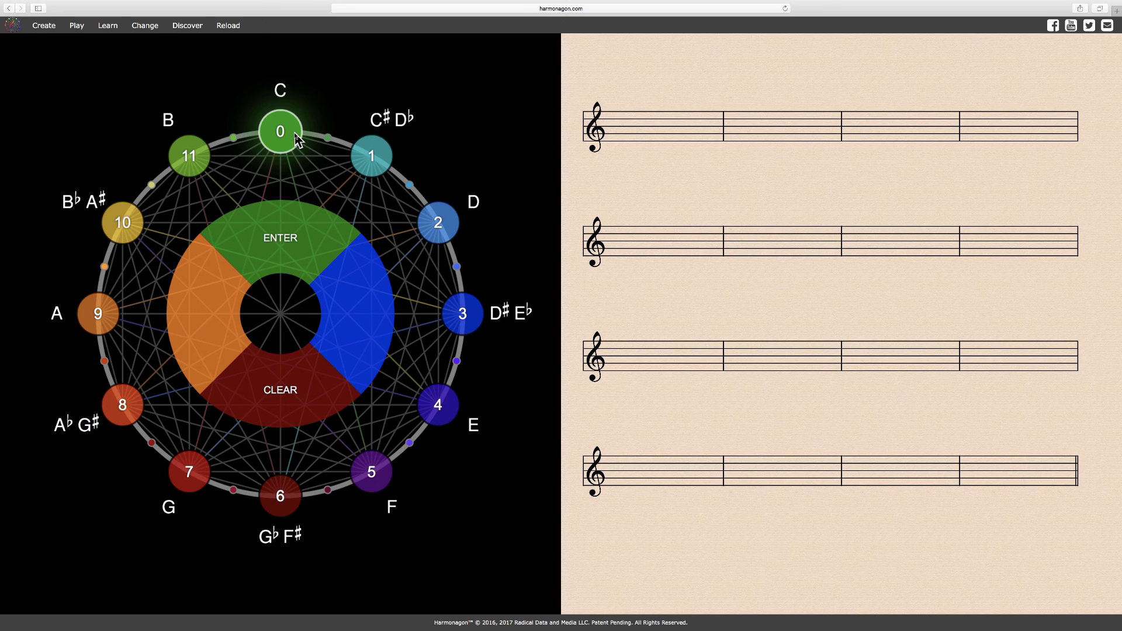
click(470, 310)
click(287, 259)
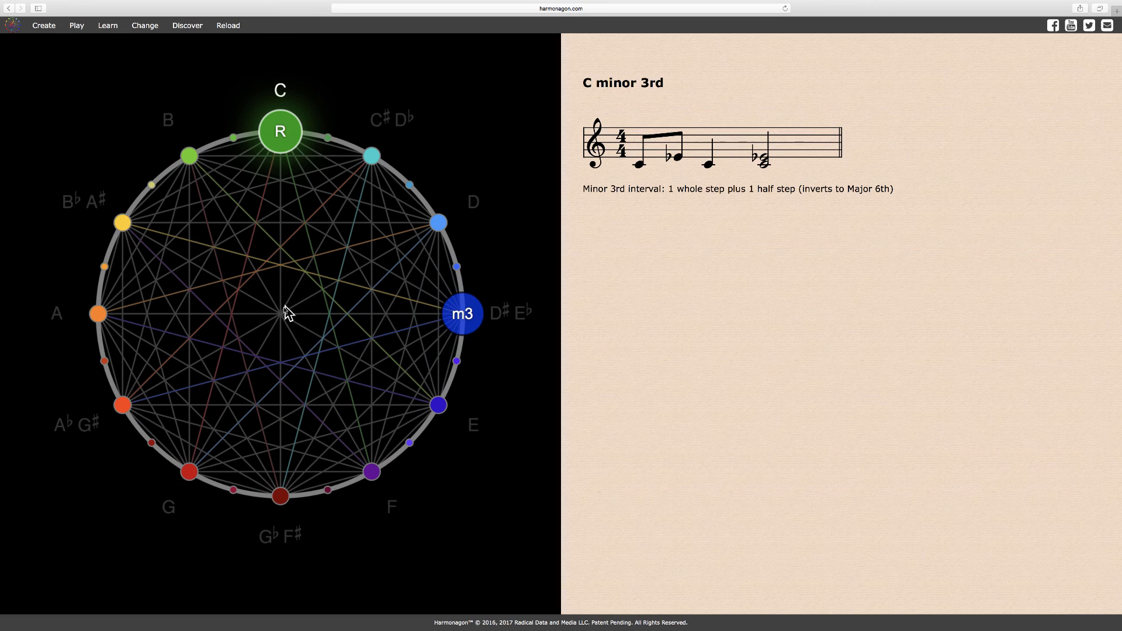
Step: Add a C tritone interval from C to Gb/F# to the chord
click(285, 322)
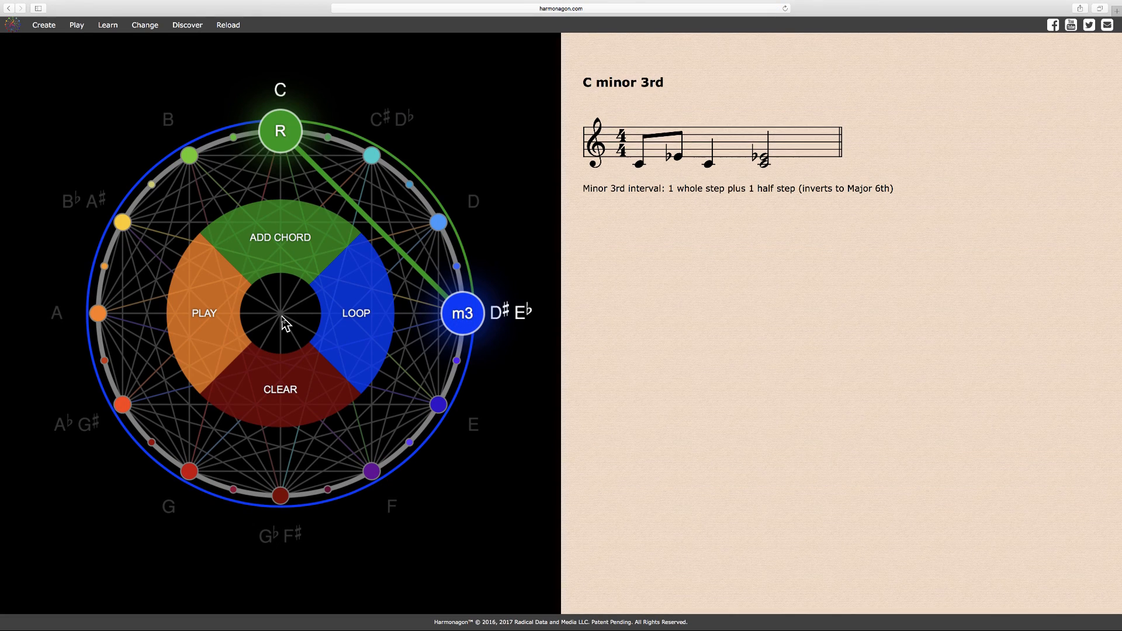
click(292, 242)
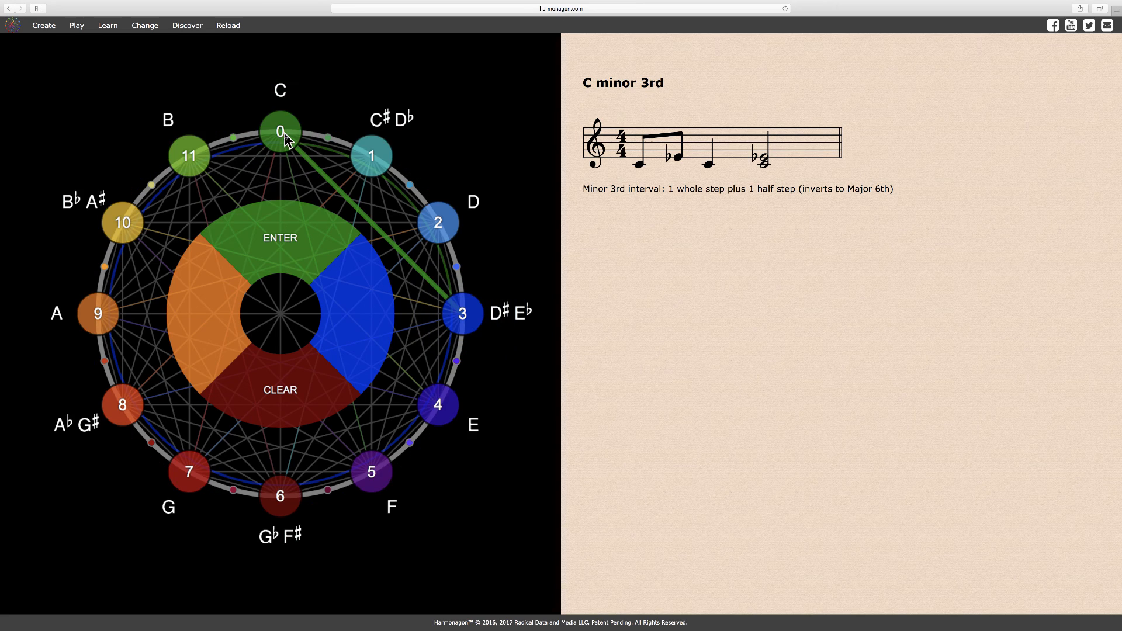
click(281, 496)
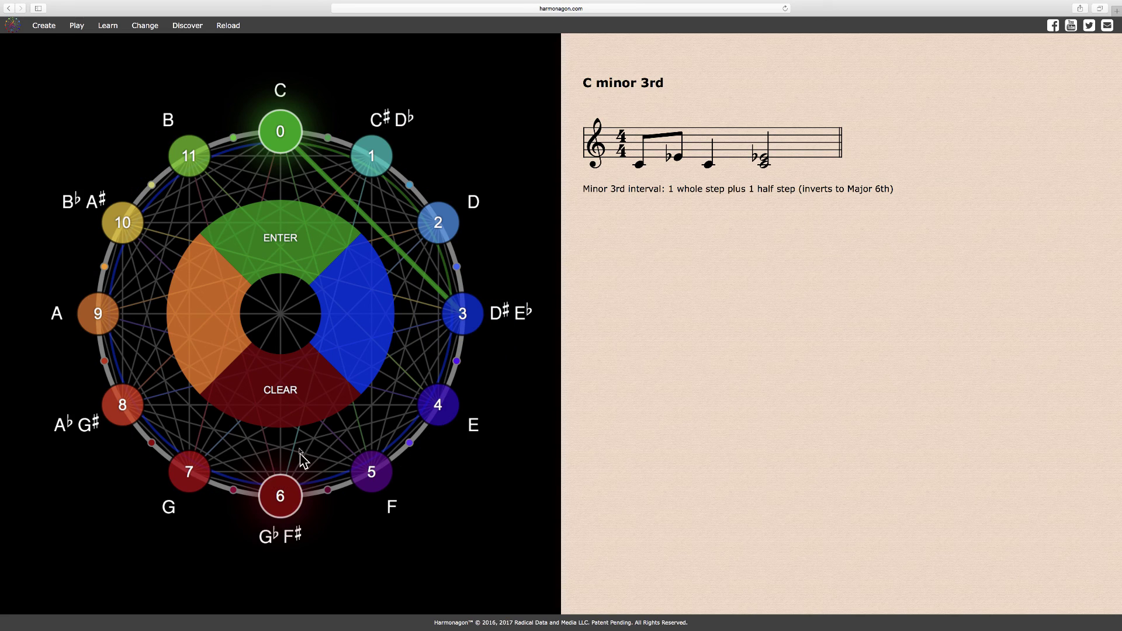
click(284, 265)
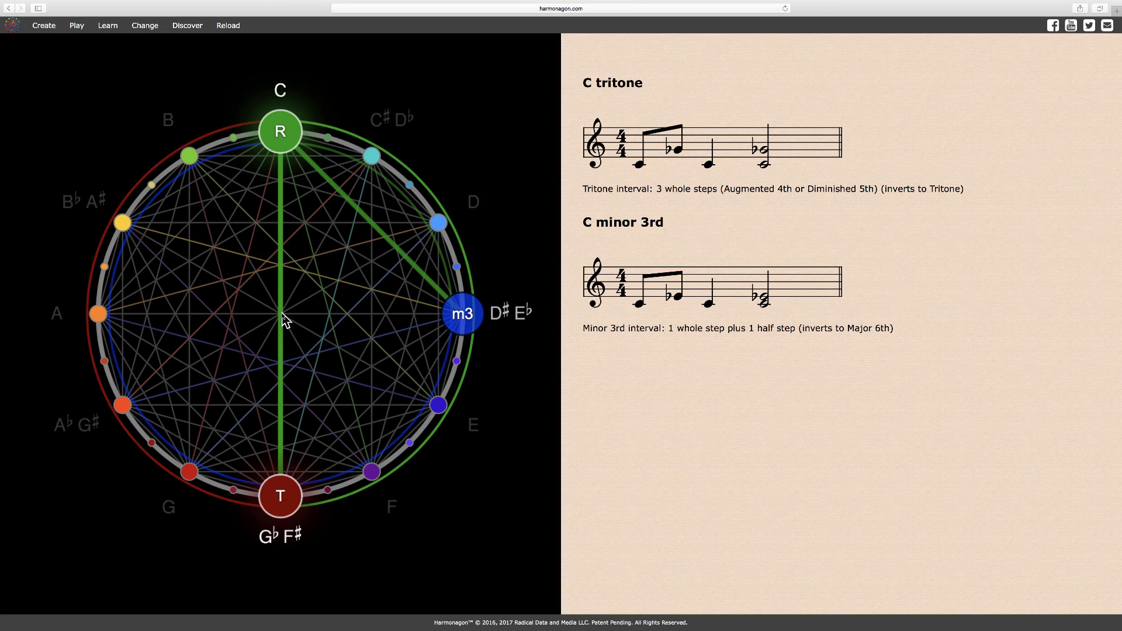
click(284, 319)
Step: Merge the minor 3rd and tritone into a C diminished triad
click(291, 320)
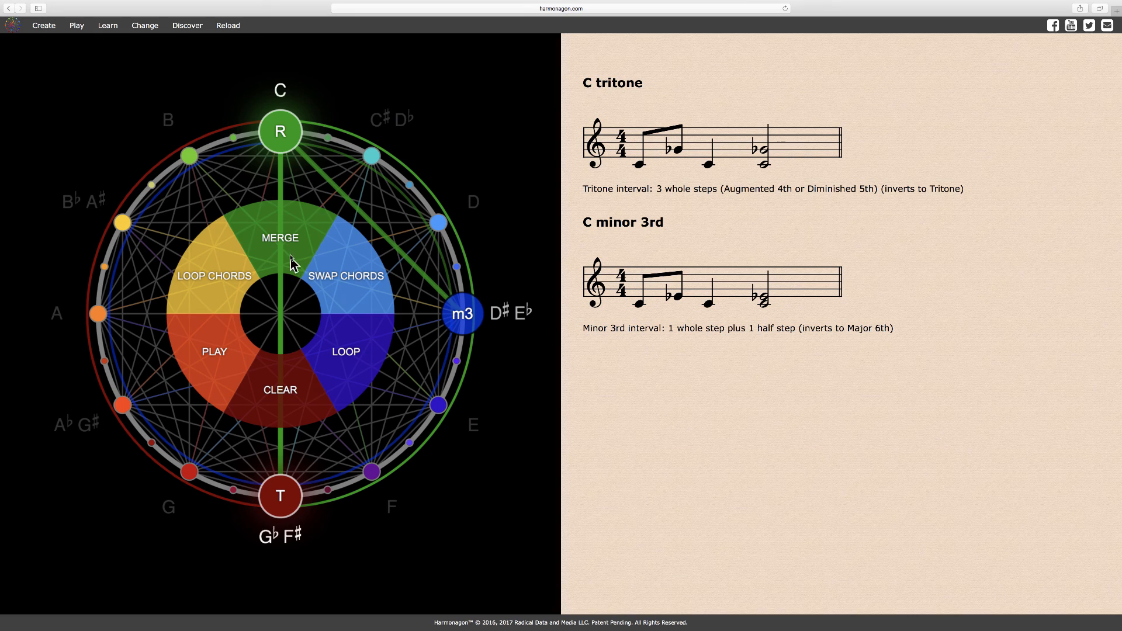
click(293, 260)
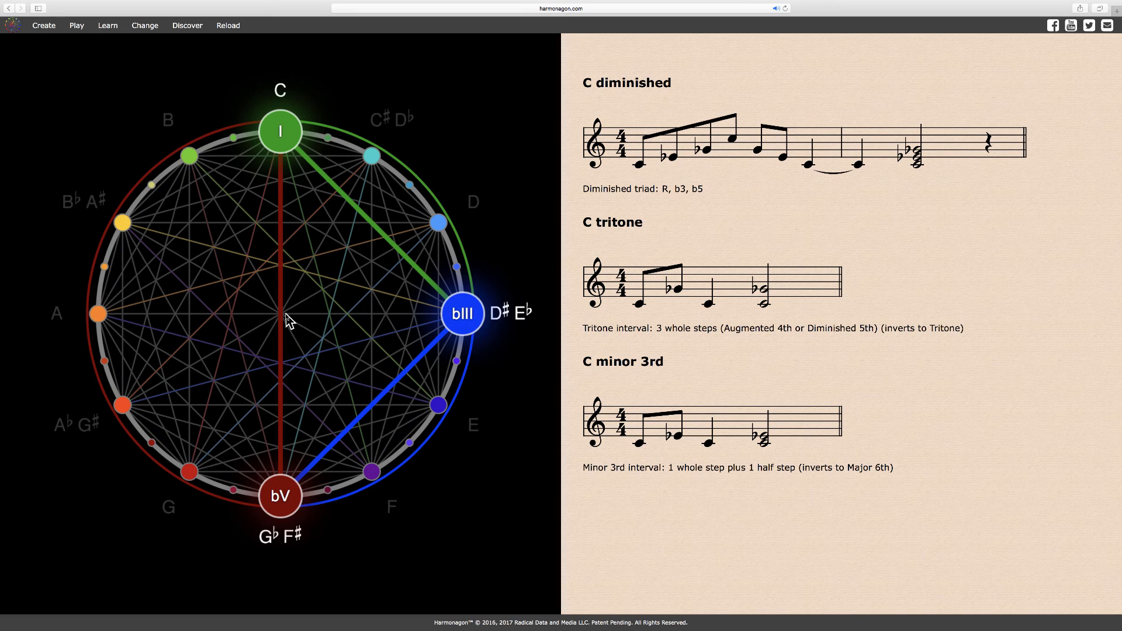
click(289, 320)
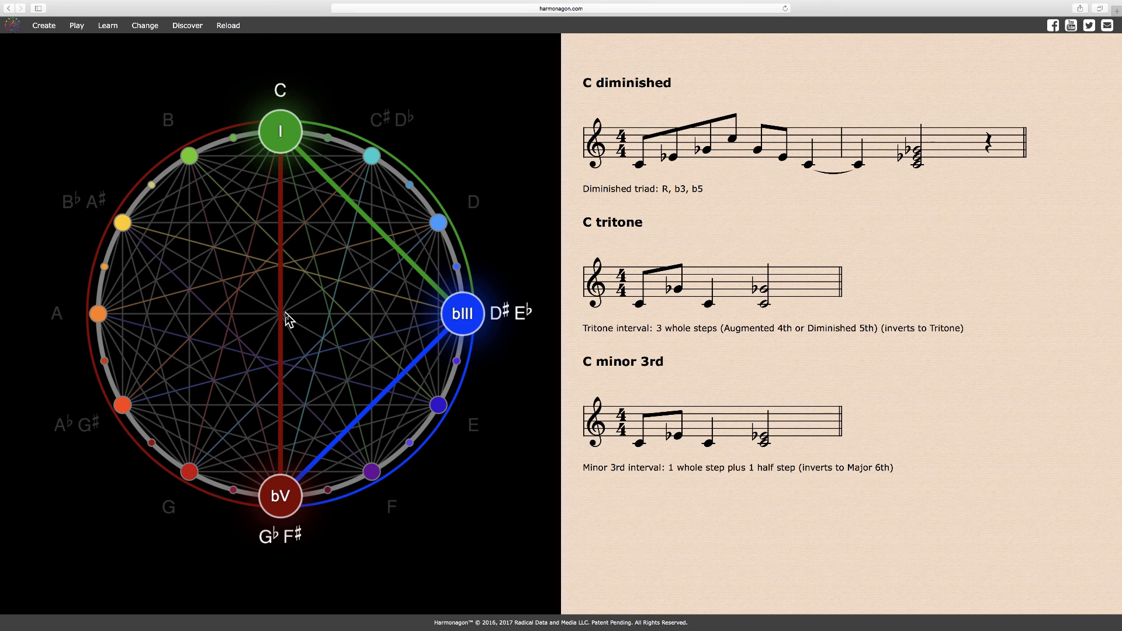